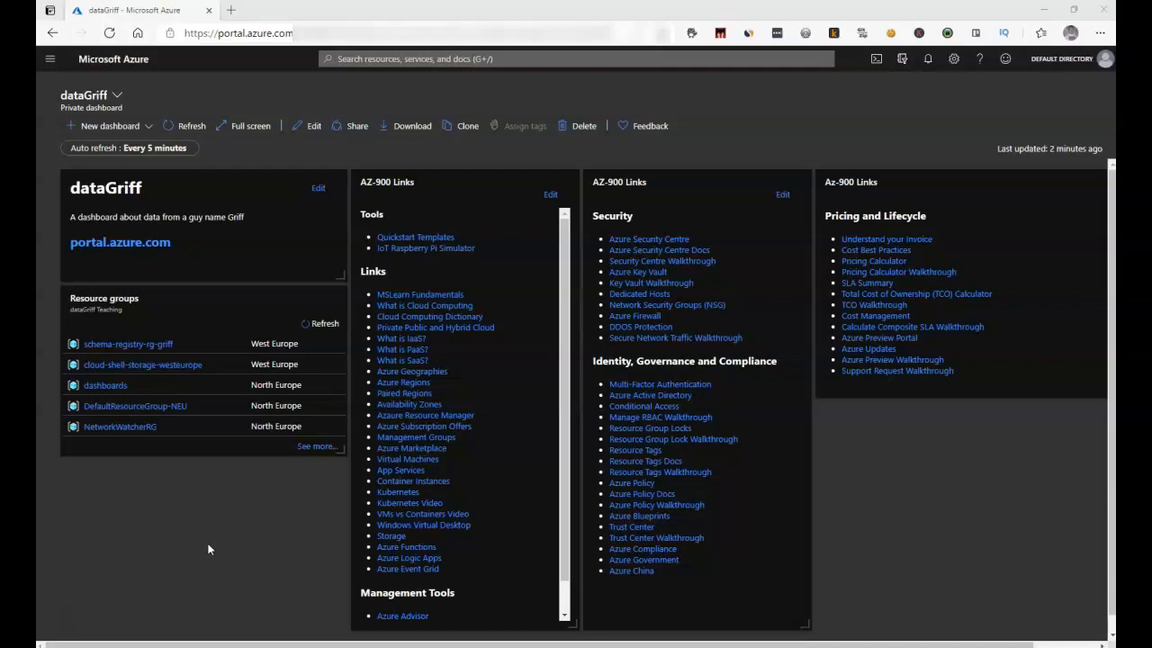
# Step: Find the Policy service through the portal search and start a new policy assignment from its assignments
pyautogui.click(218, 532)
pyautogui.click(293, 34)
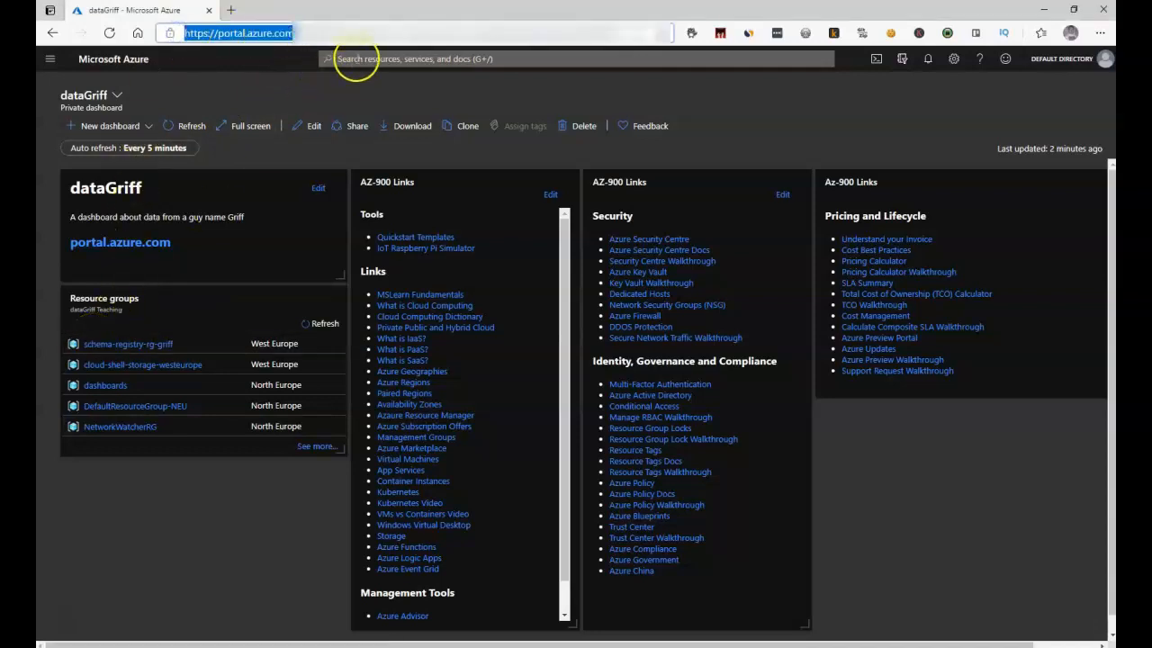
pyautogui.click(356, 58)
pyautogui.write('policy')
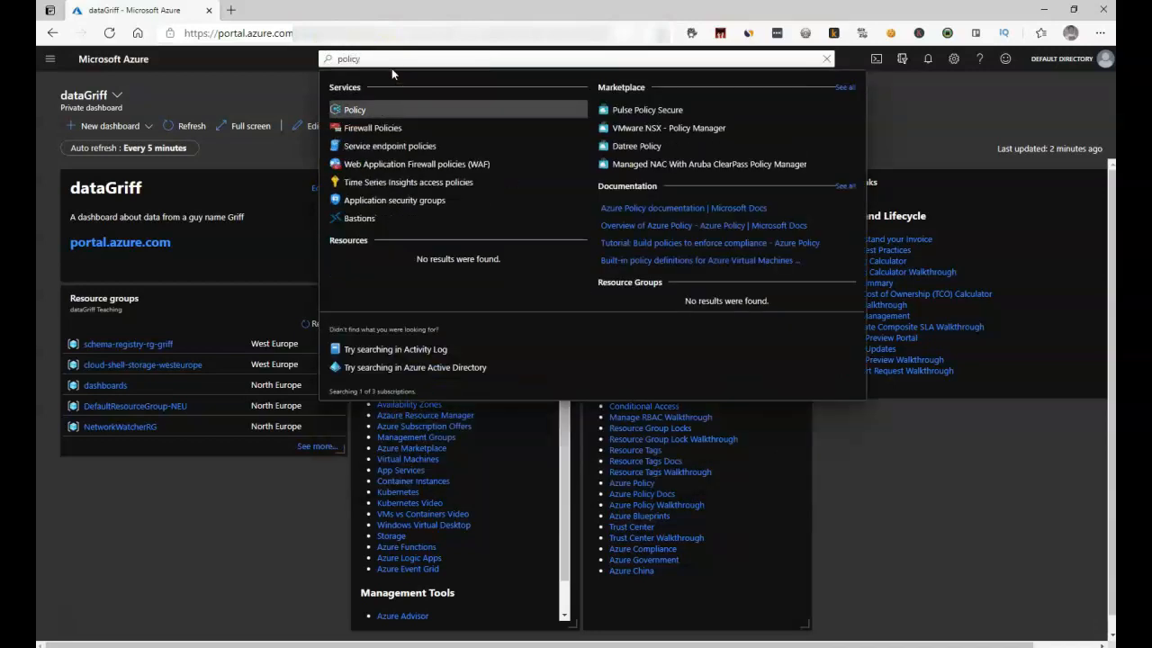
pyautogui.click(367, 112)
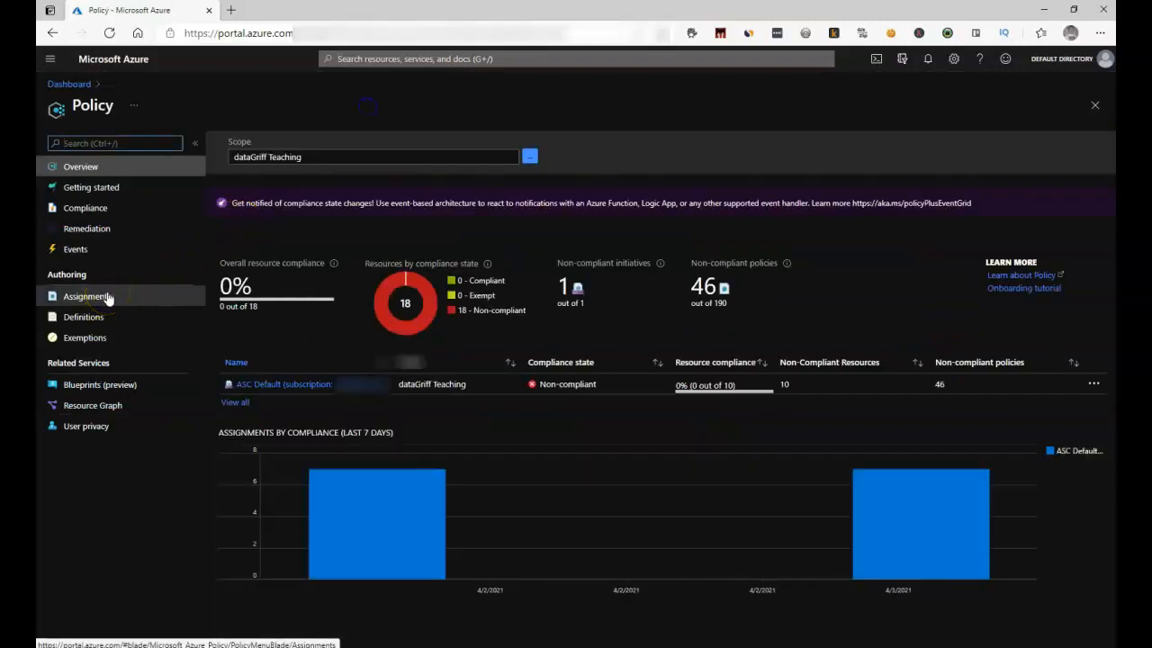
pyautogui.click(106, 297)
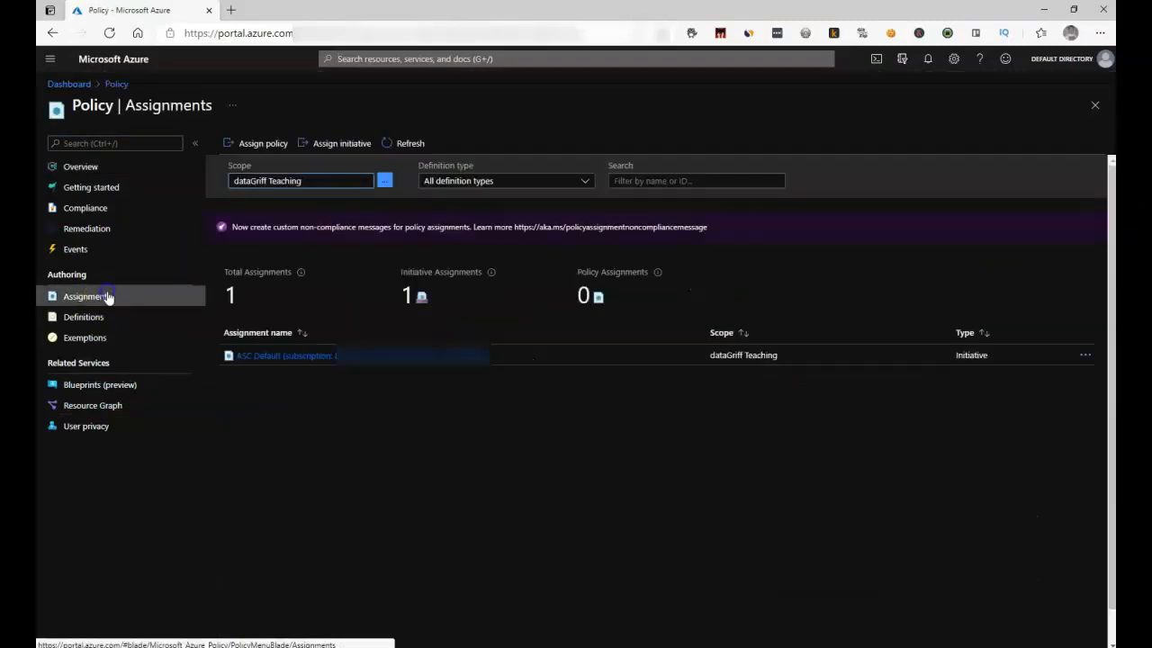
pyautogui.click(265, 144)
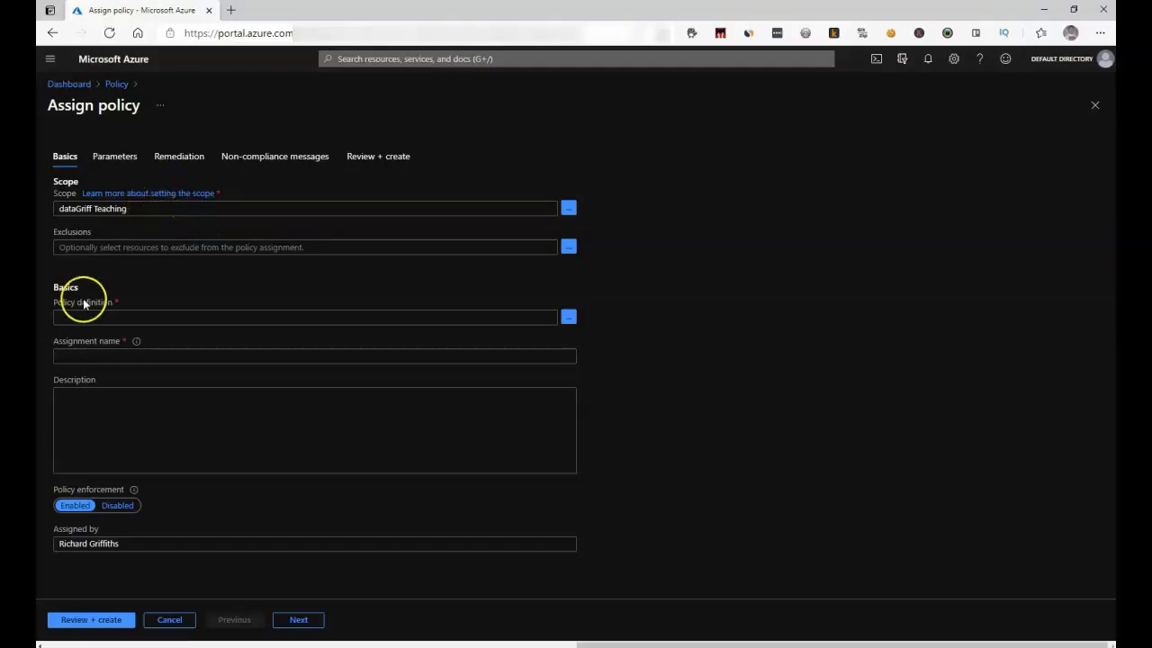
# Step: Search the available definitions for "allowed loc" and select the built-in Allowed locations policy as the assignment's definition
pyautogui.click(569, 319)
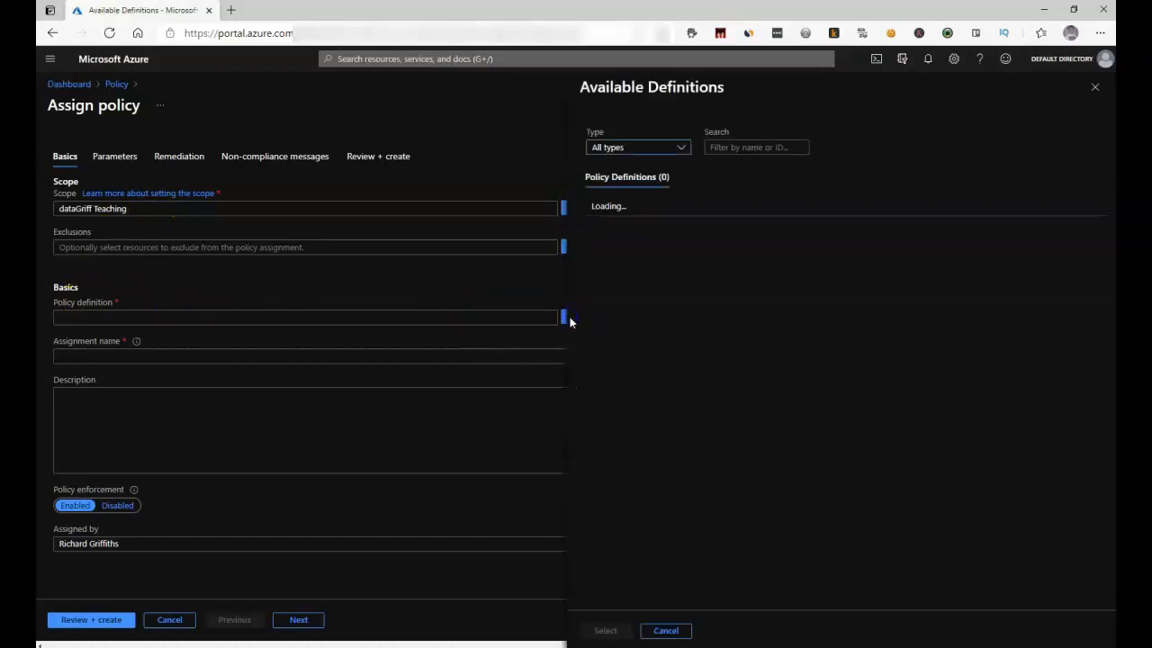
pyautogui.click(723, 148)
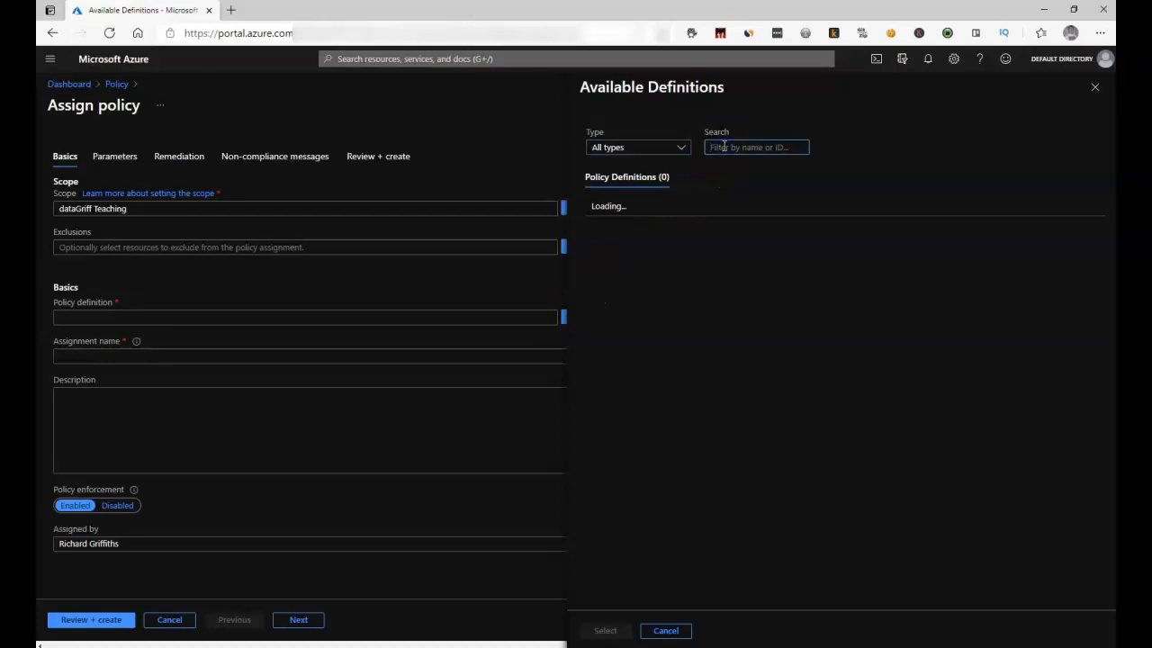
pyautogui.write('allo')
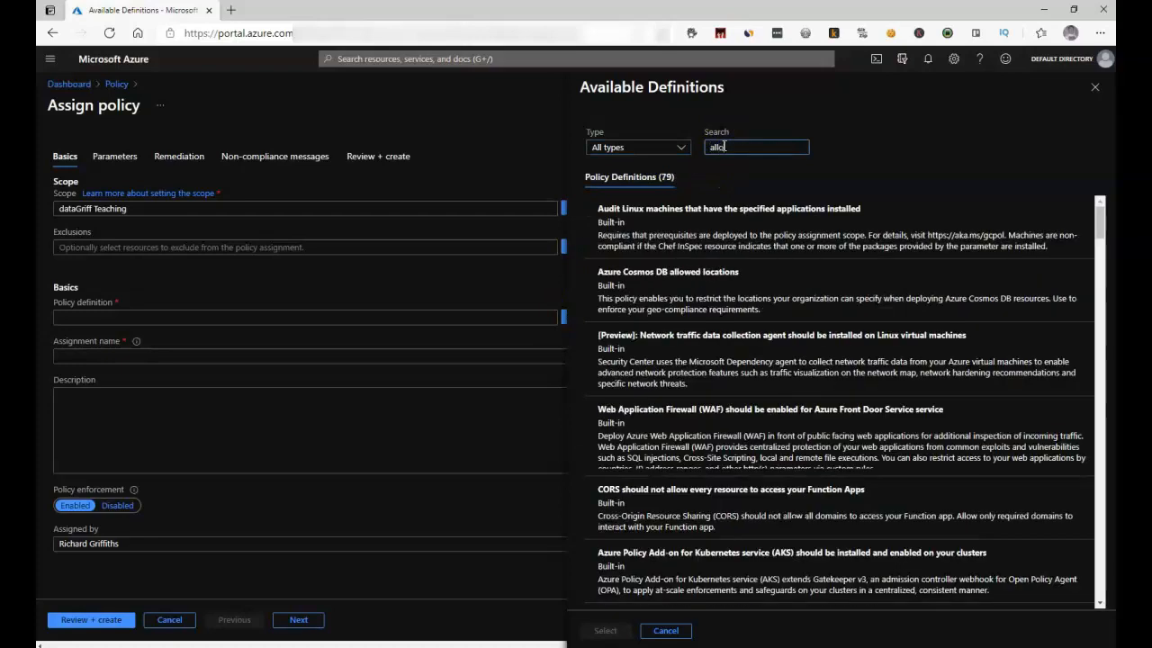
pyautogui.write('wed region')
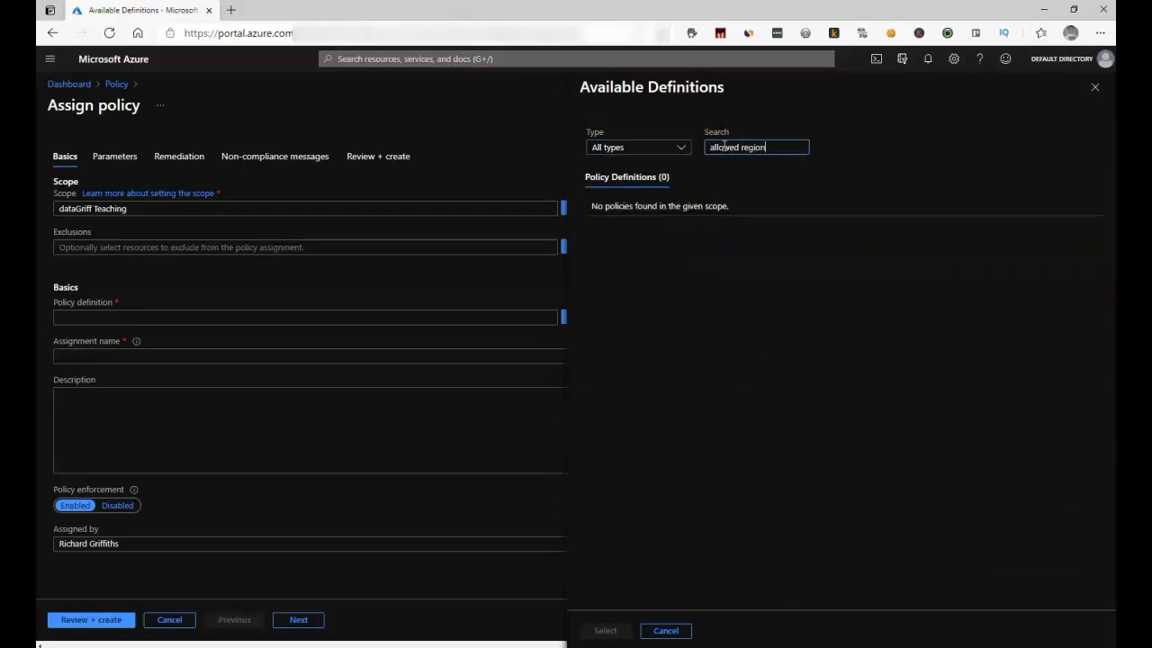
pyautogui.press('BackSpace')
pyautogui.press('BackSpace')
pyautogui.press('BackSpace')
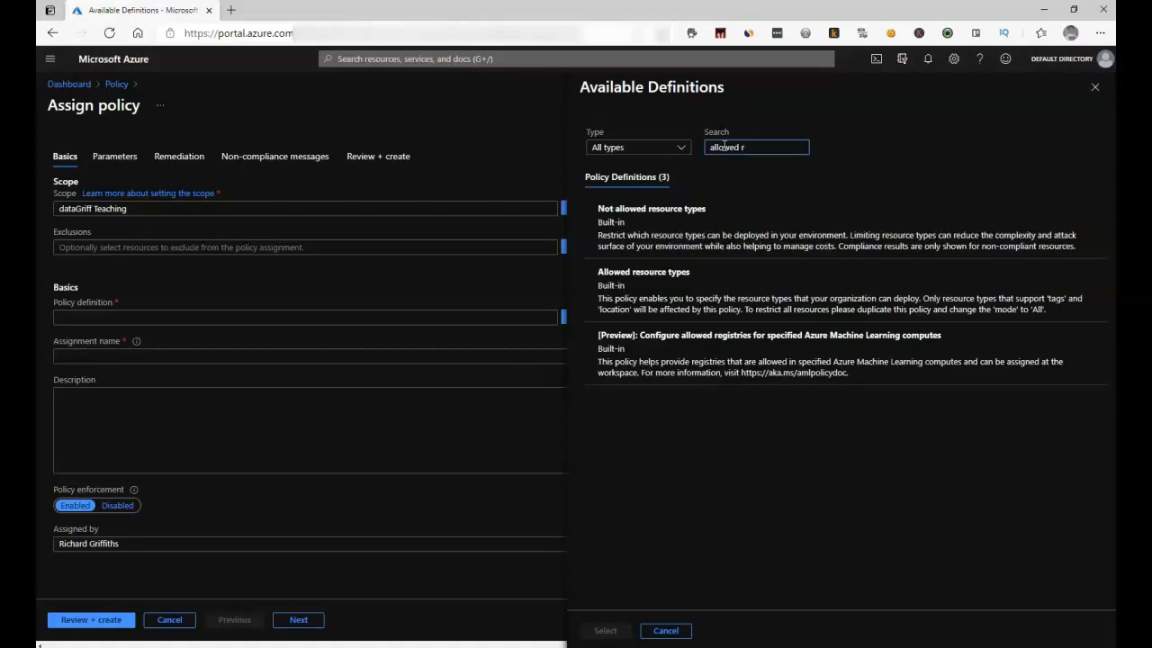
pyautogui.press('BackSpace')
pyautogui.write('loc')
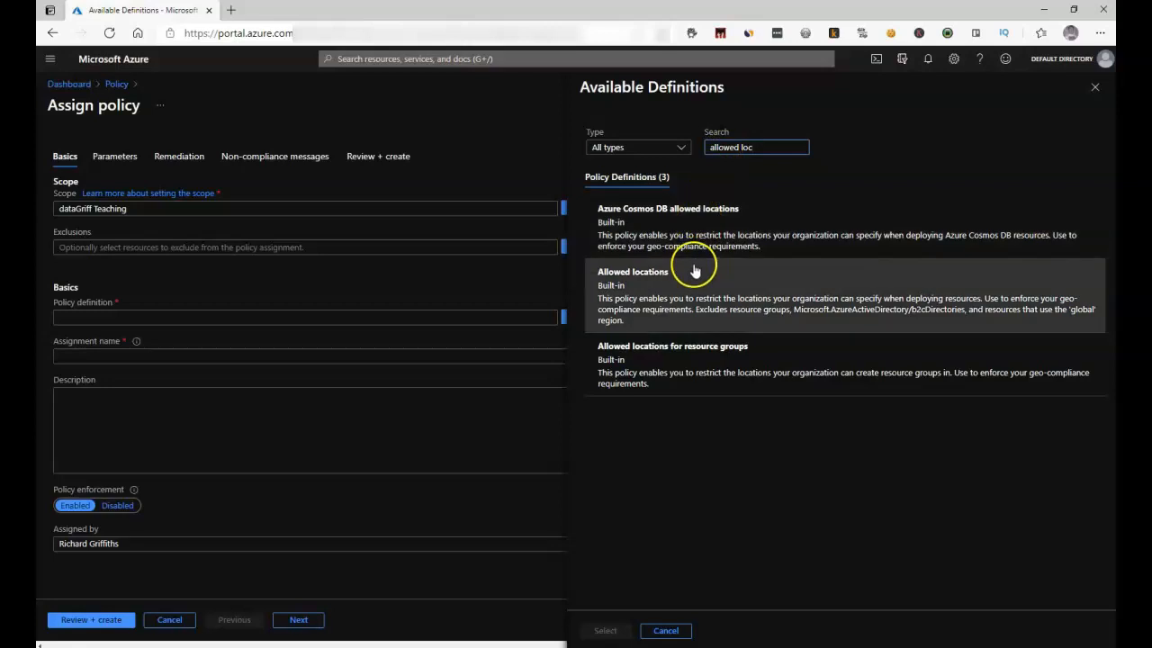
pyautogui.click(669, 287)
pyautogui.click(603, 631)
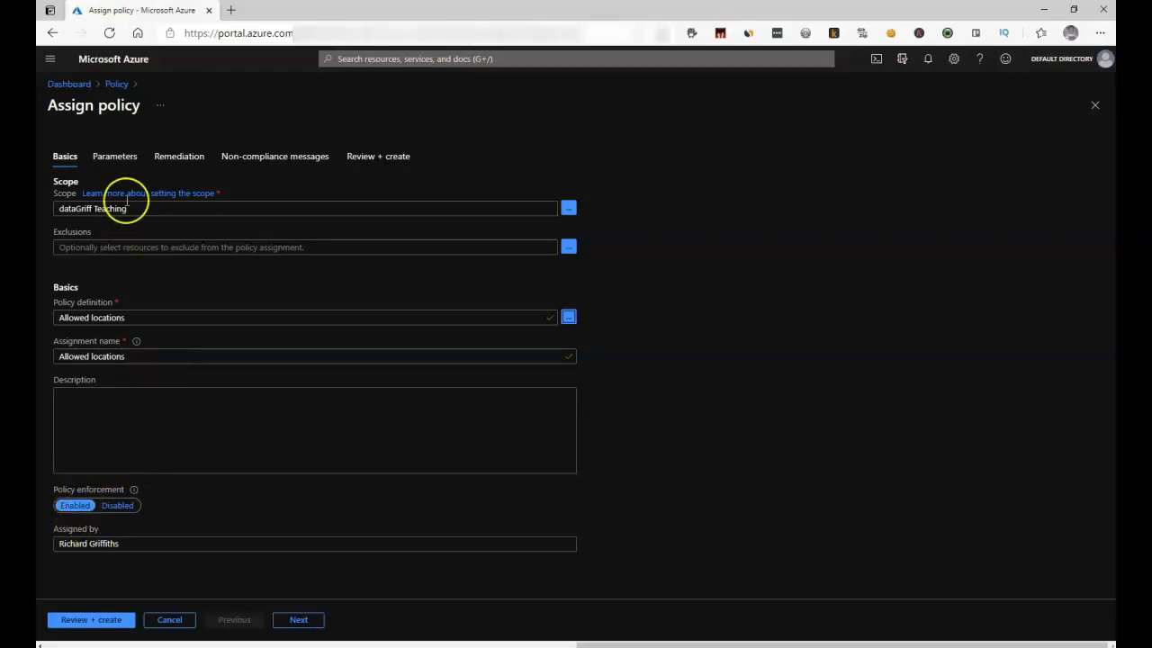
# Step: Set the policy's Allowed locations parameter to North Europe and West Europe
pyautogui.click(114, 157)
pyautogui.click(116, 219)
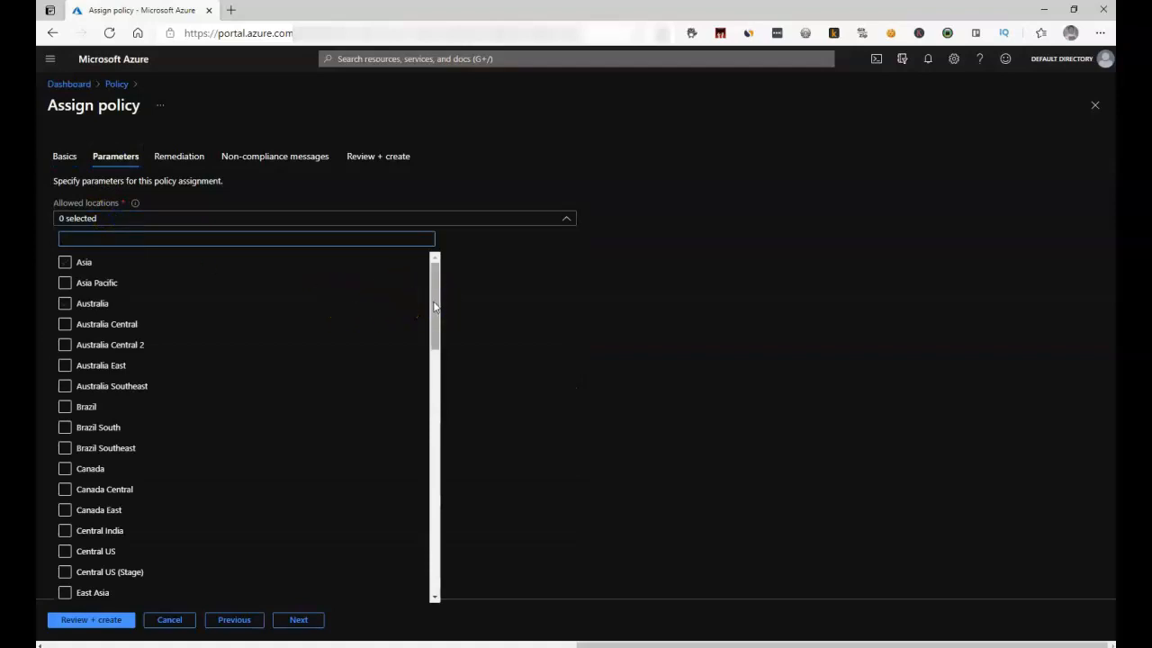
pyautogui.moveTo(434, 306); pyautogui.dragTo(416, 440)
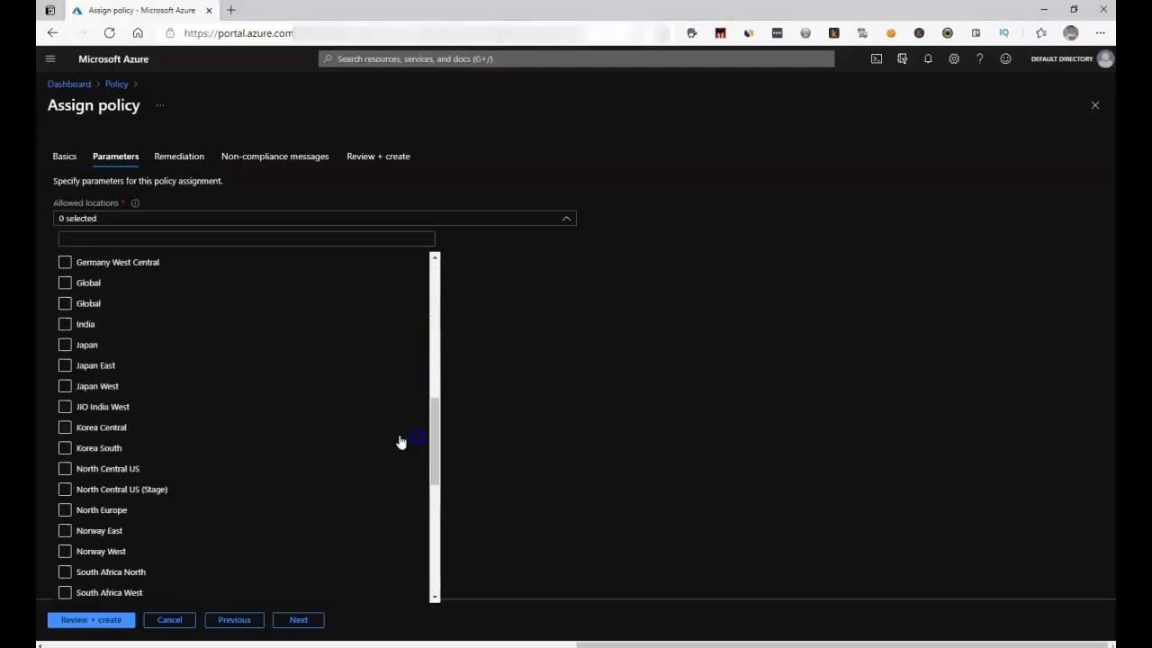
pyautogui.click(64, 509)
pyautogui.scroll(-1, 146, 428)
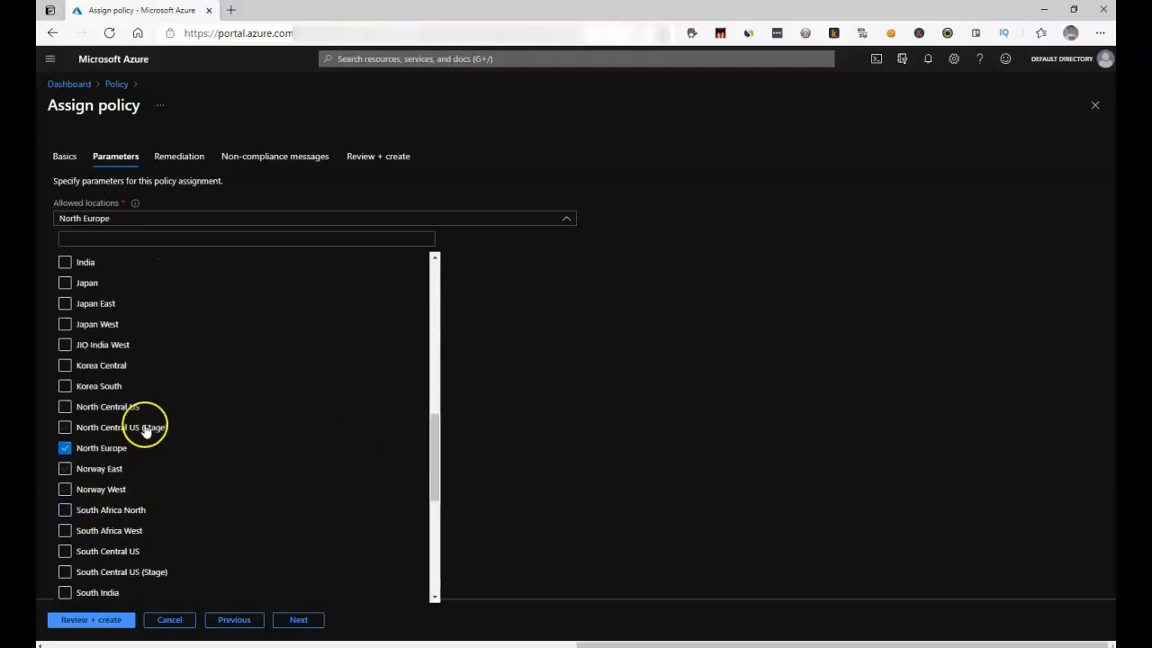
pyautogui.scroll(-1, 115, 434)
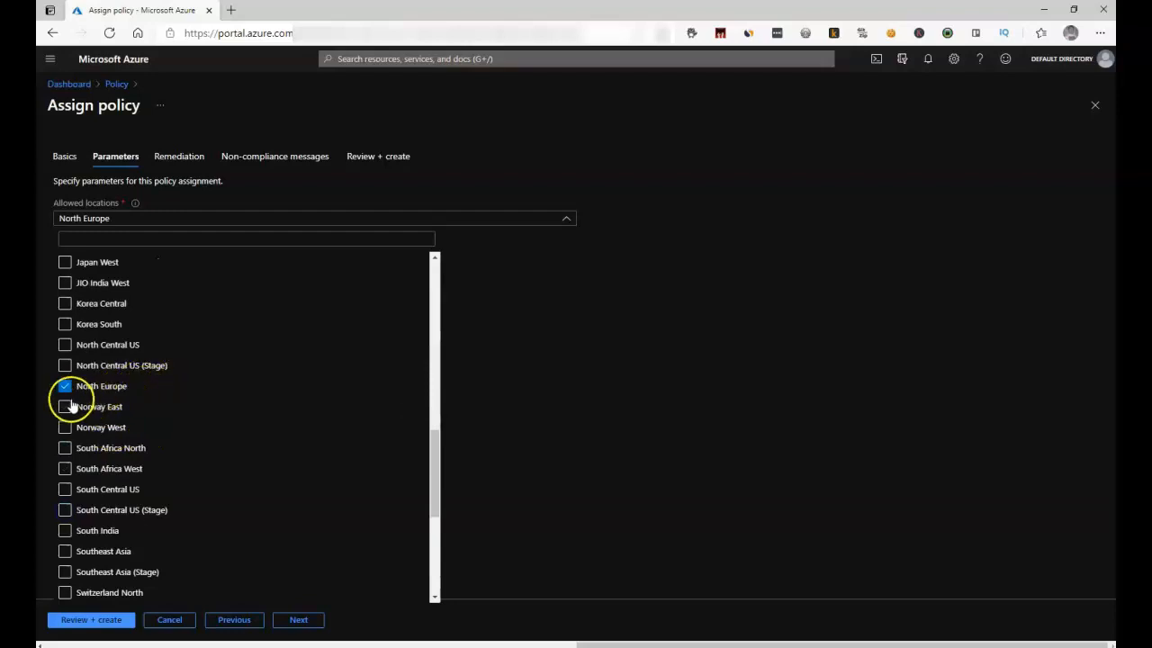
pyautogui.scroll(-3, 69, 401)
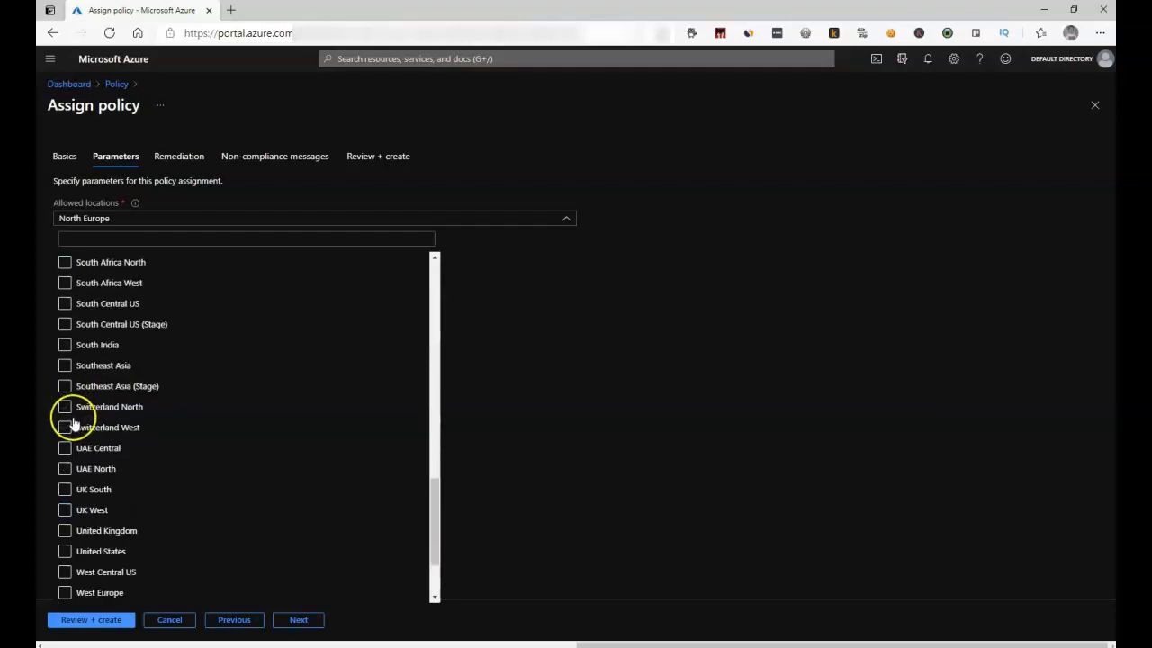
pyautogui.scroll(-2, 63, 467)
pyautogui.click(64, 468)
pyautogui.click(734, 405)
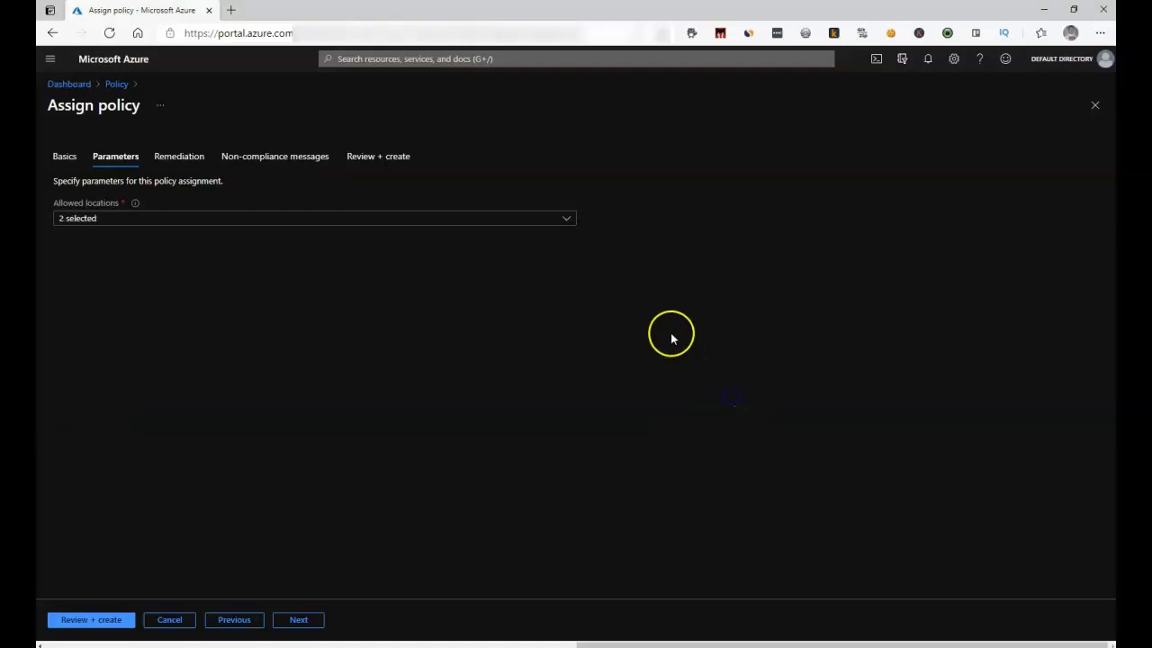
# Step: Set the non-compliance message to "Attempting to create resource that is not in North Europe or West Europe"
pyautogui.click(191, 157)
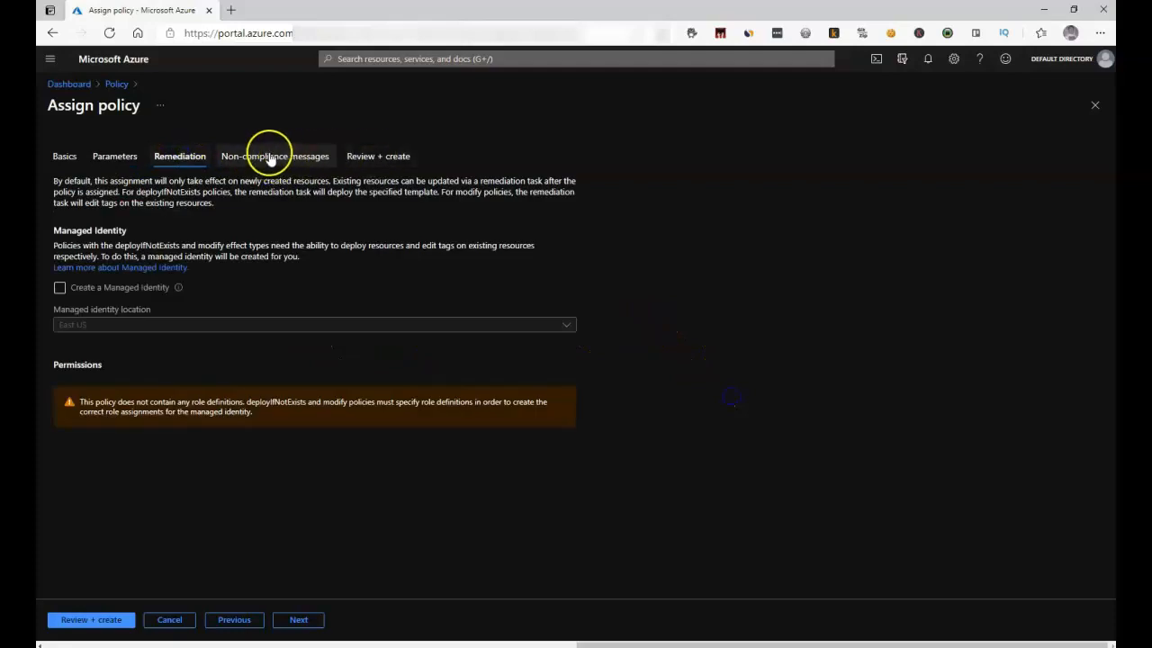
pyautogui.click(293, 166)
pyautogui.click(81, 234)
pyautogui.write('Attempting to create resource')
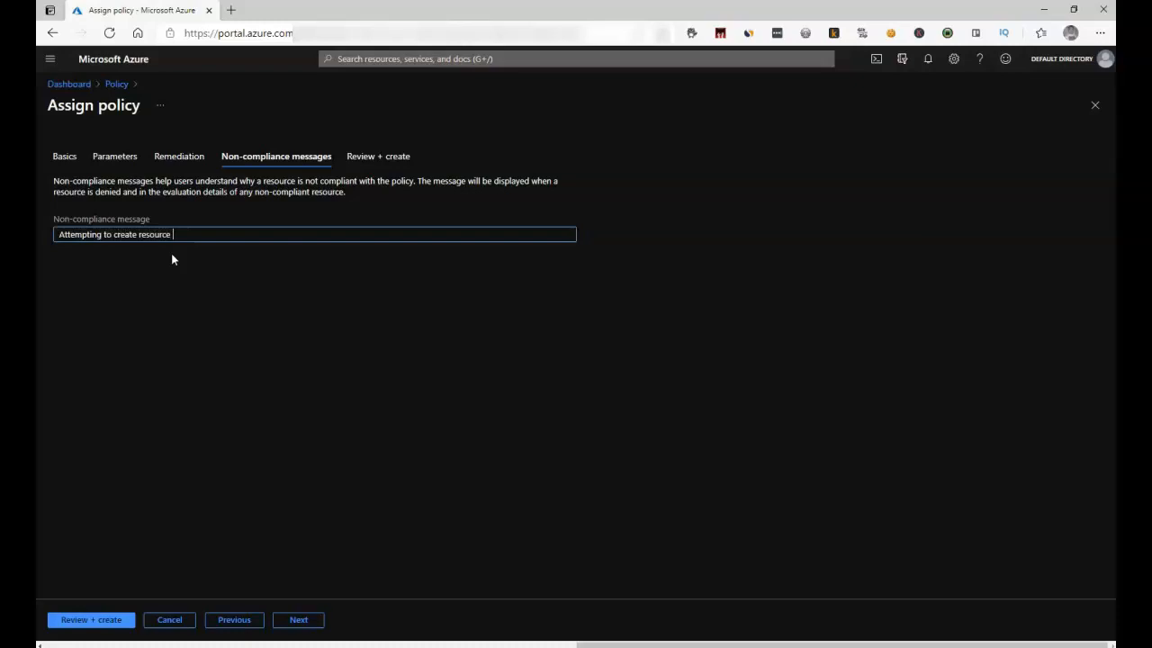
pyautogui.write(' that is not in North Europe or West Europe')
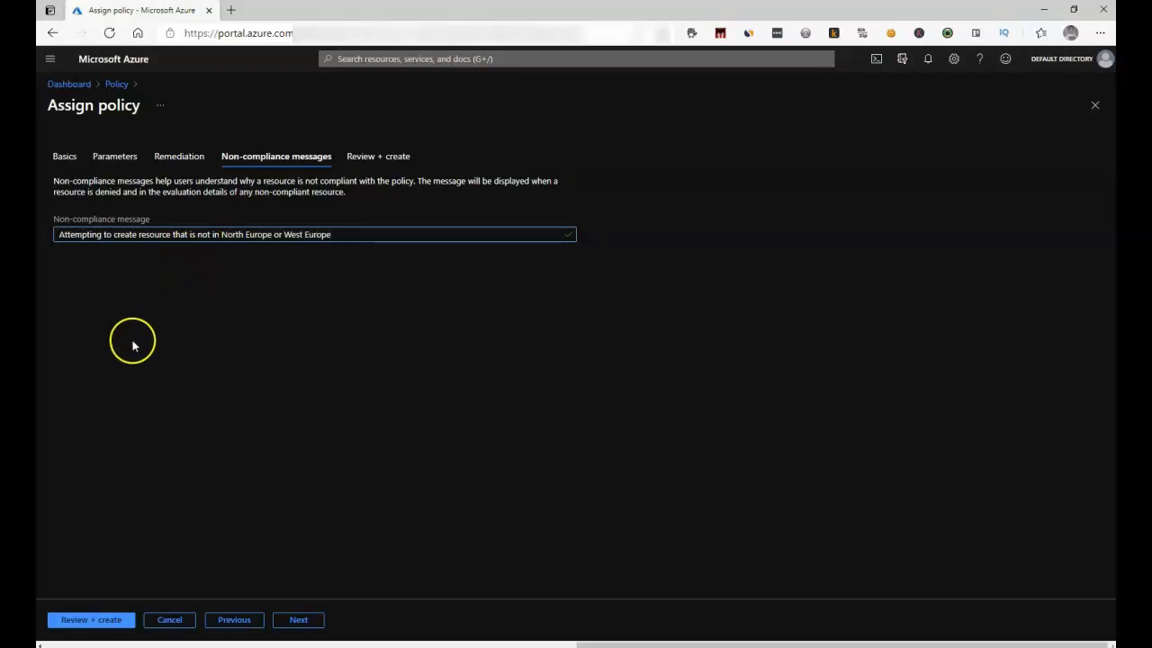
# Step: Review the Allowed locations assignment and create it
pyautogui.click(393, 160)
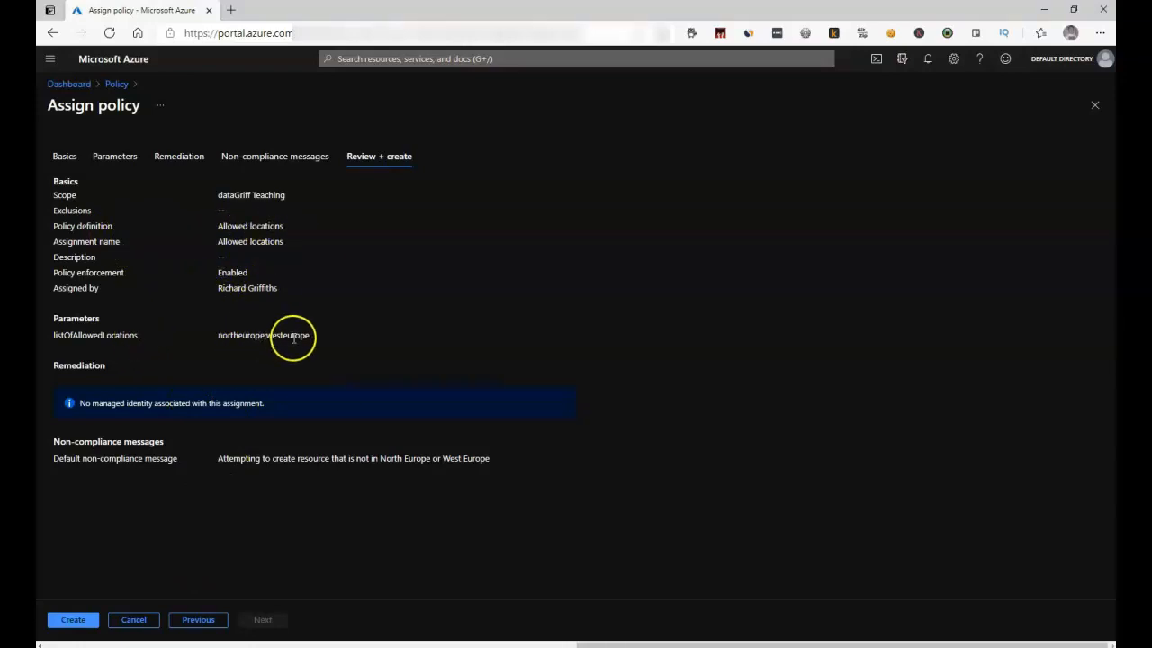
pyautogui.click(88, 626)
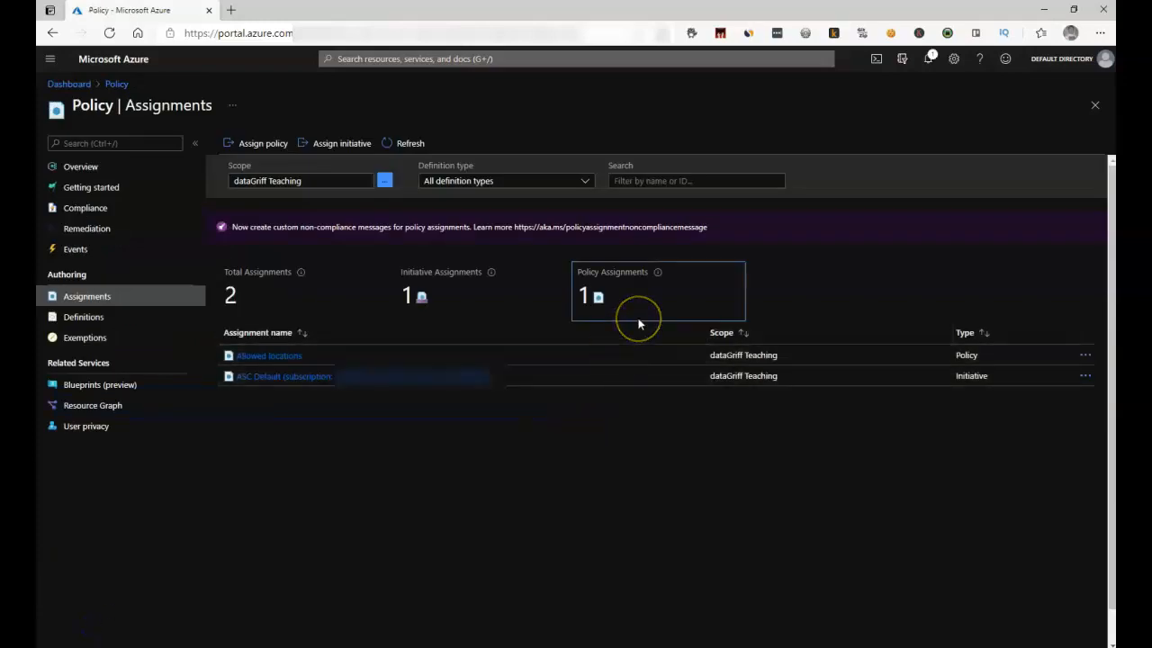
pyautogui.click(360, 337)
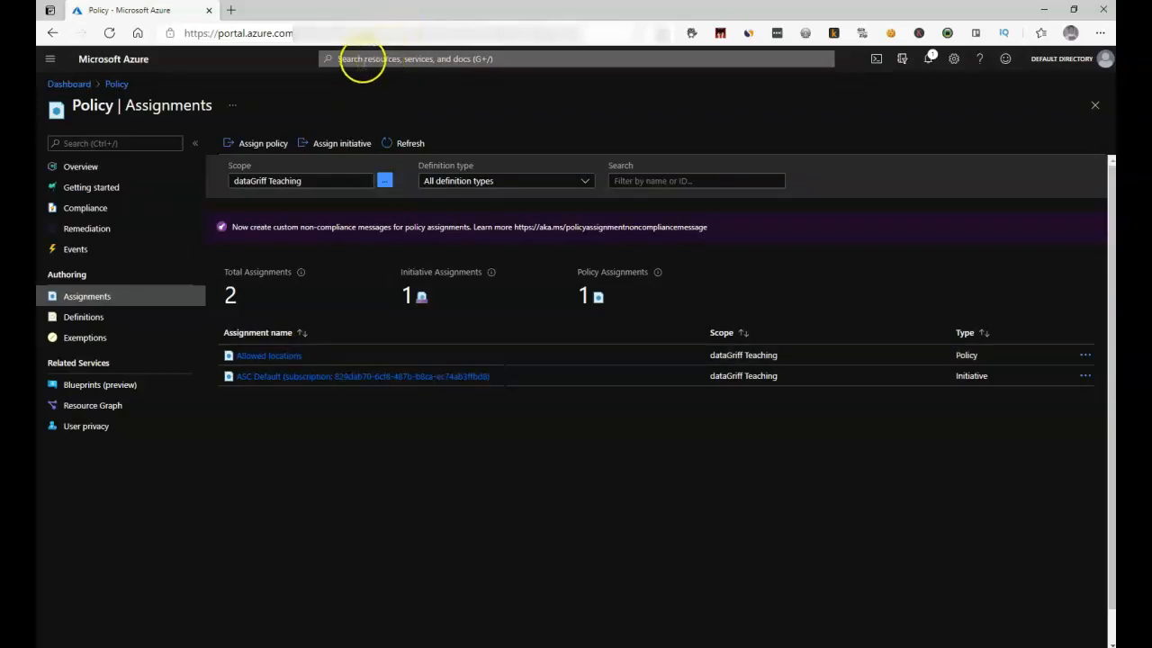
# Step: Find the Storage accounts service through the portal search and start creating a new storage account
pyautogui.click(362, 60)
pyautogui.write('storage')
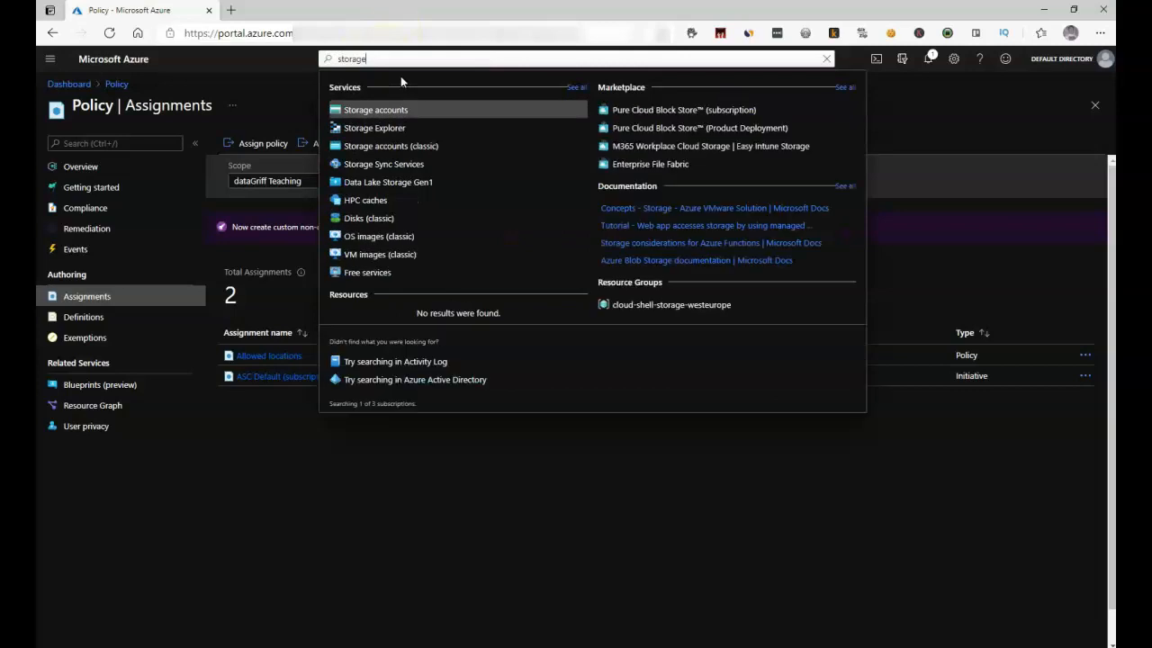
pyautogui.click(399, 112)
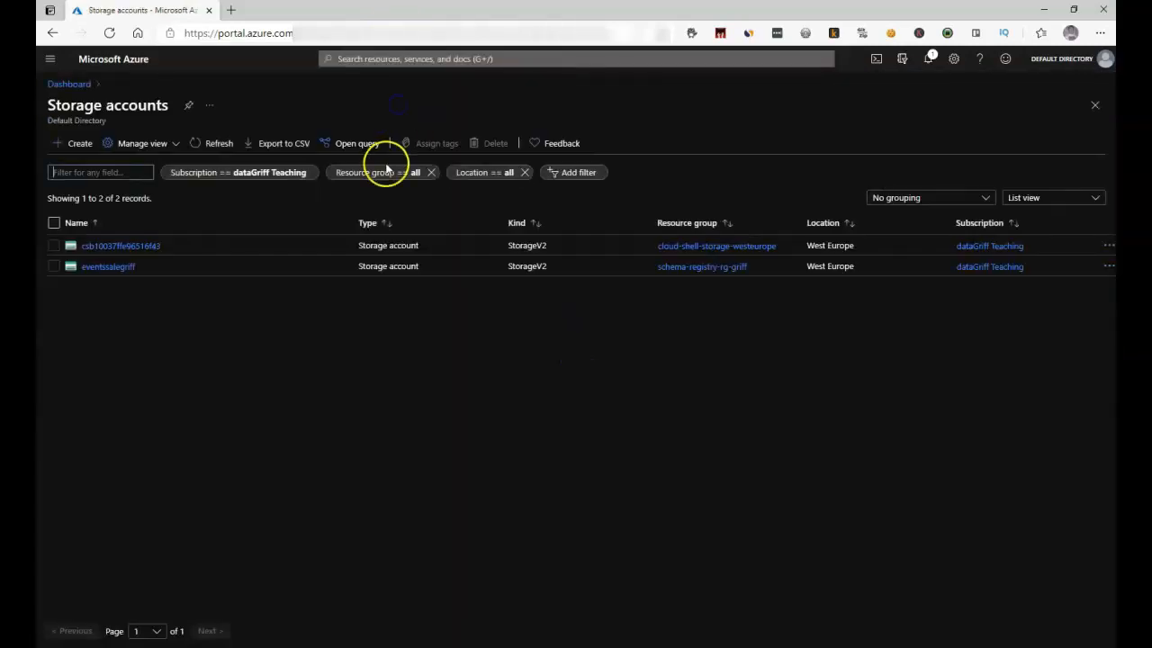
pyautogui.click(77, 146)
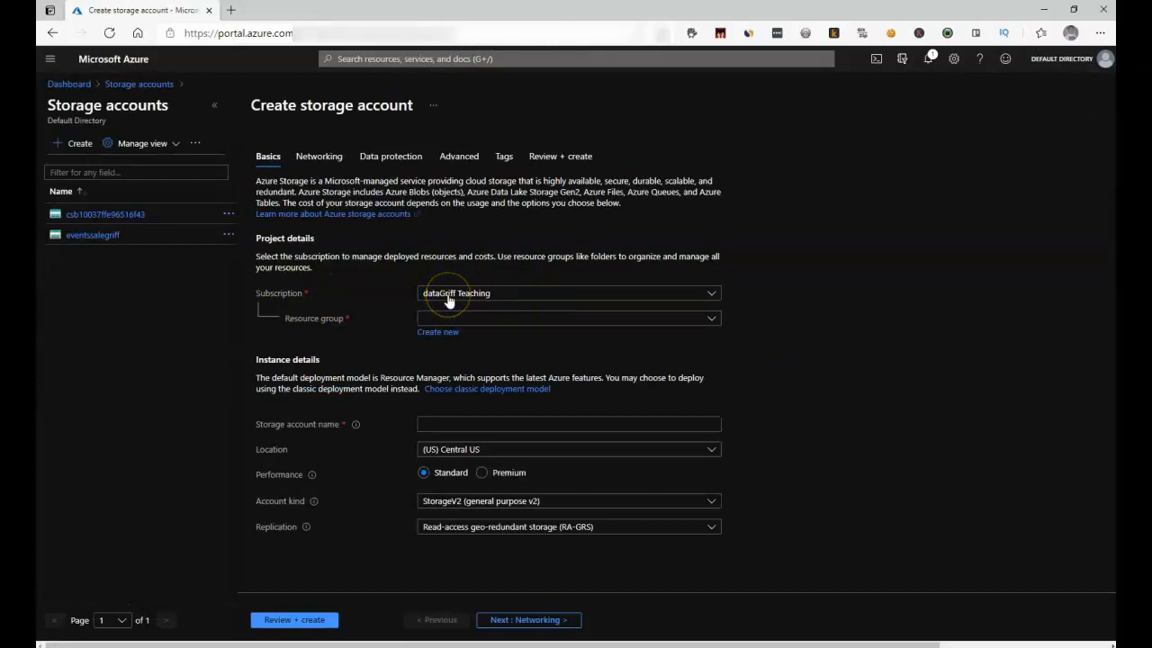
# Step: Create the resource group testpolicy-rg for the storage account and name the account testpolicysagriff
pyautogui.click(438, 332)
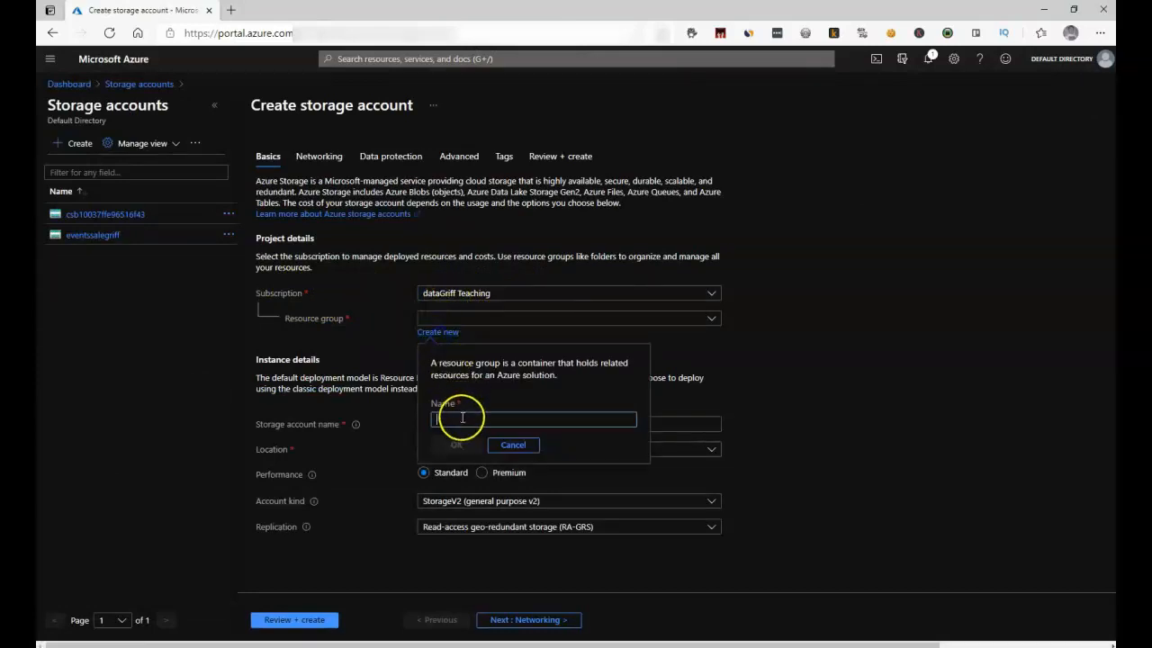
pyautogui.write('testpolicy-rg')
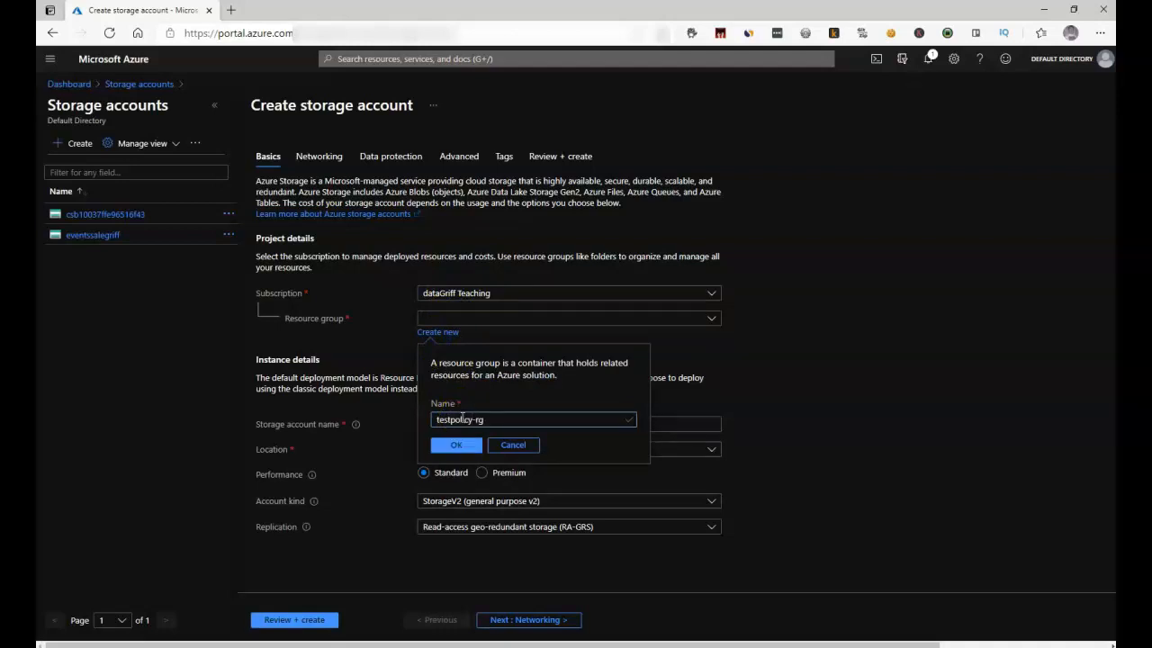
pyautogui.click(450, 444)
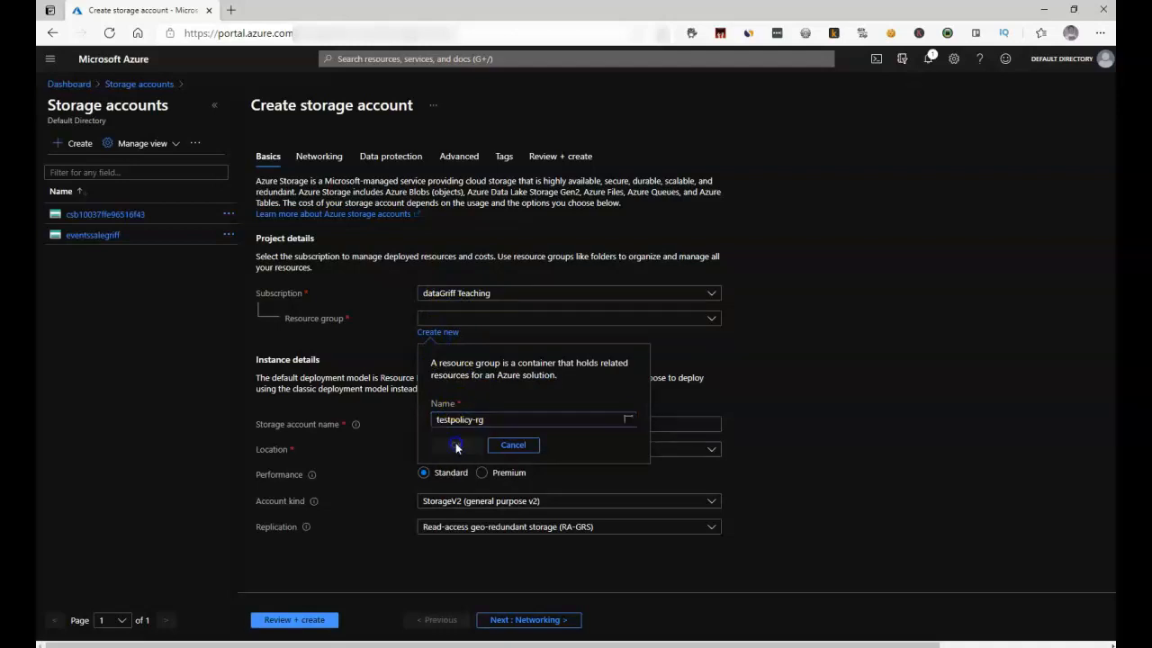
pyautogui.click(450, 424)
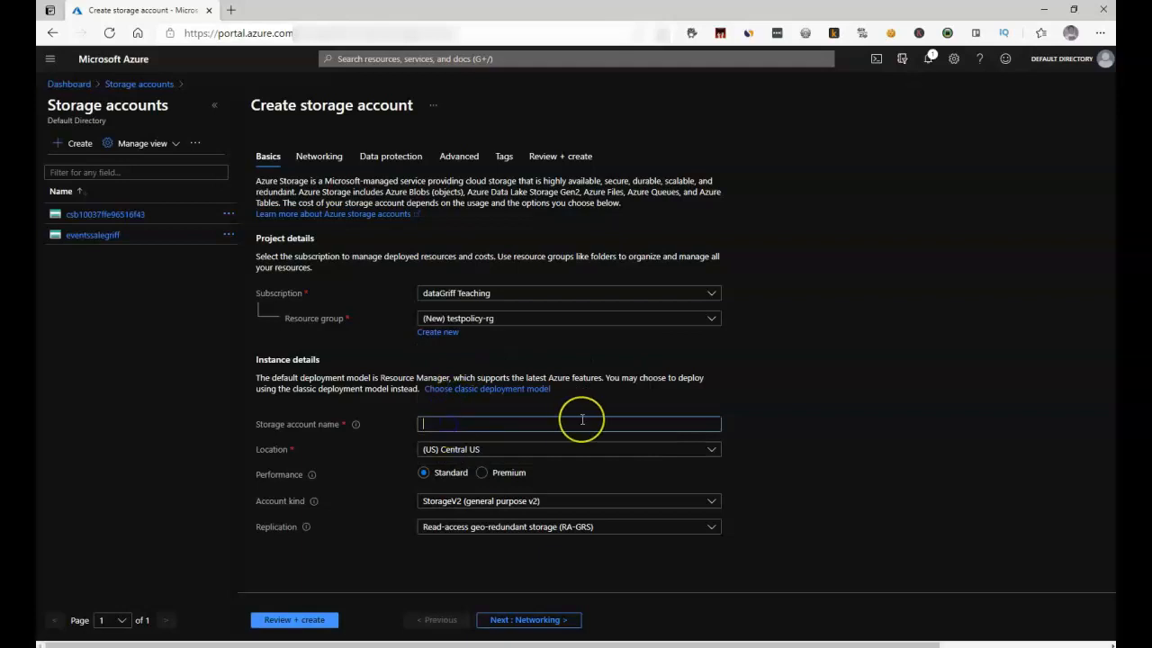
pyautogui.write('testpolicysagriff')
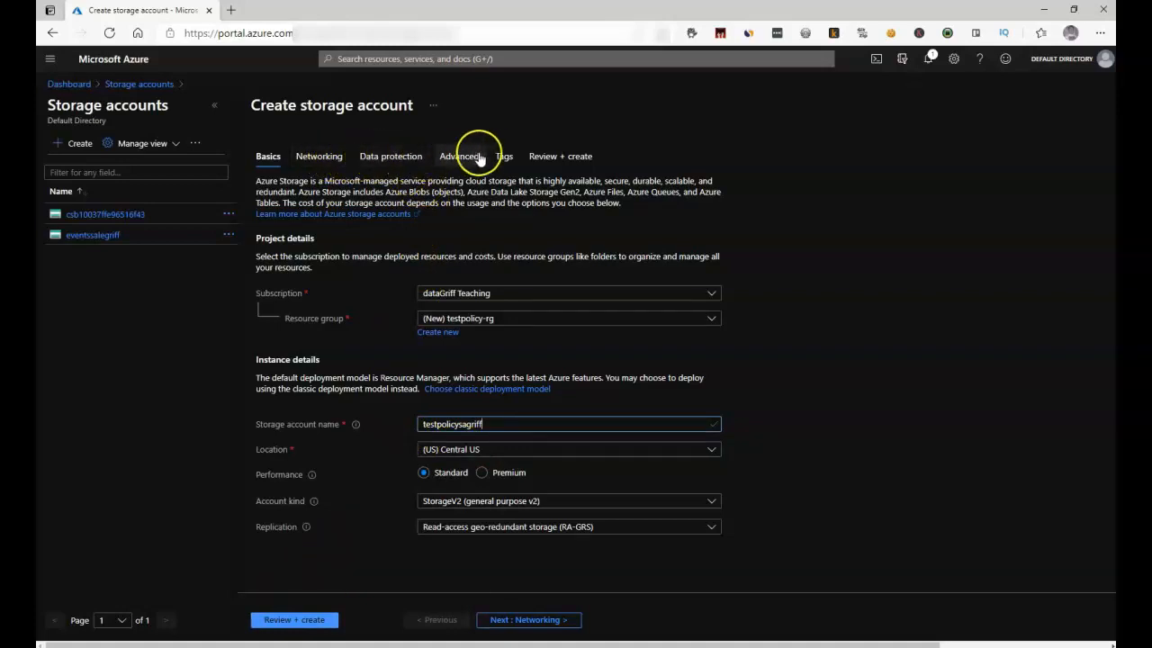
# Step: Review and submit the storage account with its Central US location, and open the deployment's error details
pyautogui.click(581, 159)
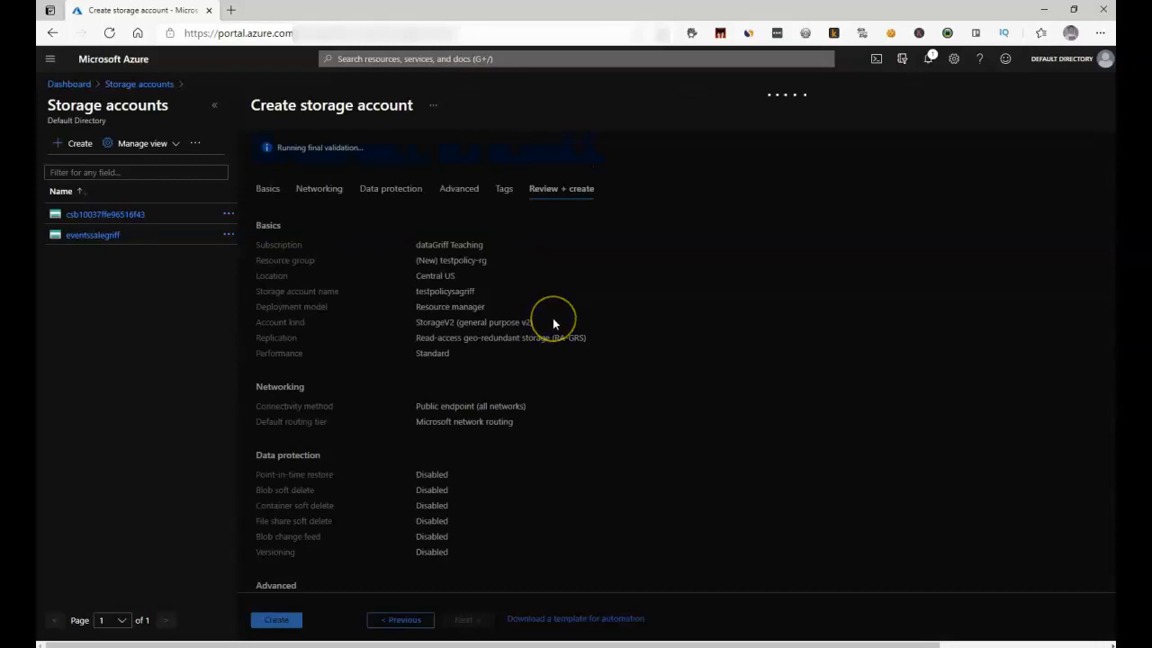
pyautogui.click(278, 620)
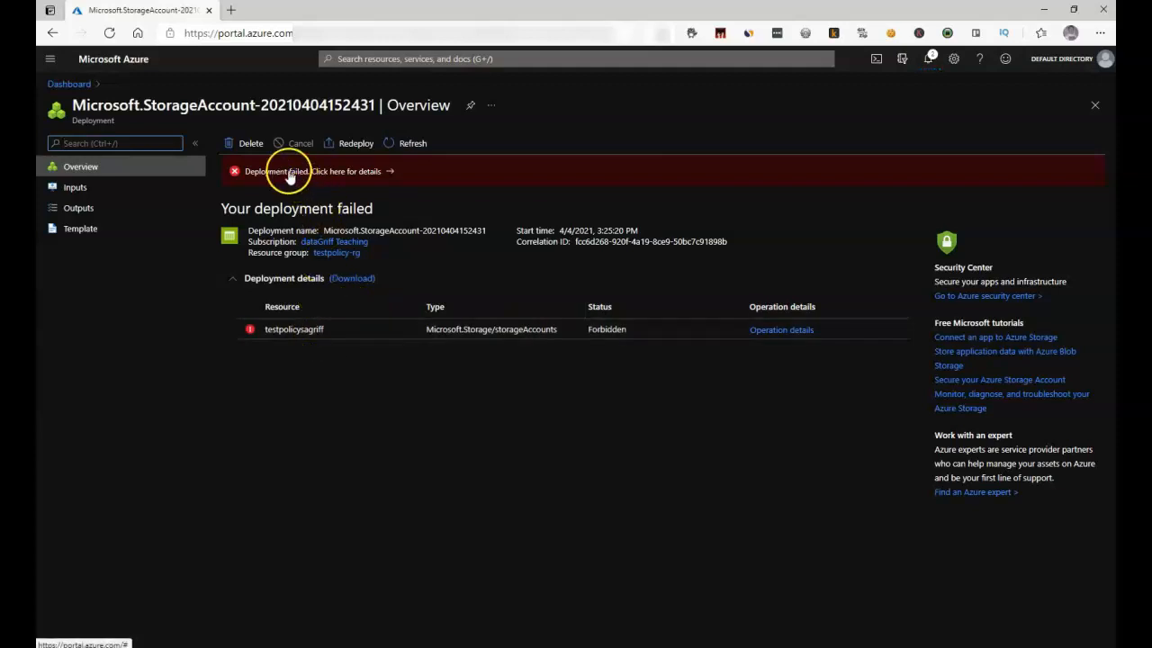
pyautogui.click(355, 173)
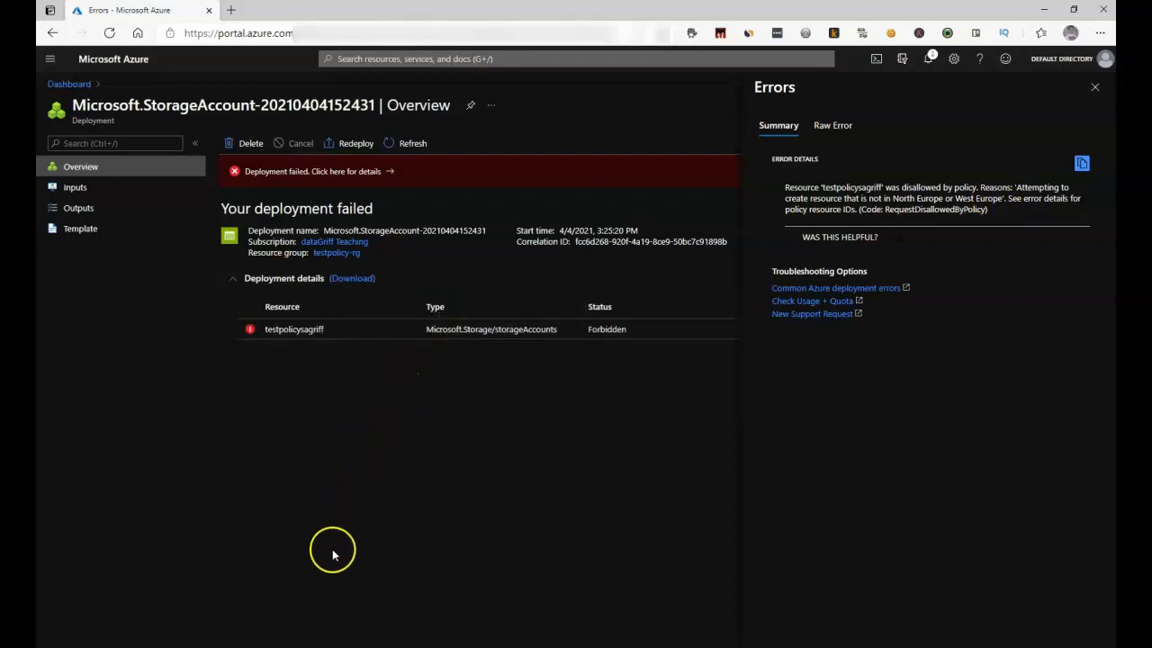
# Step: Start creating a new storage account from the testpolicy-rg resource group, finding Storage account in the Marketplace
pyautogui.click(337, 253)
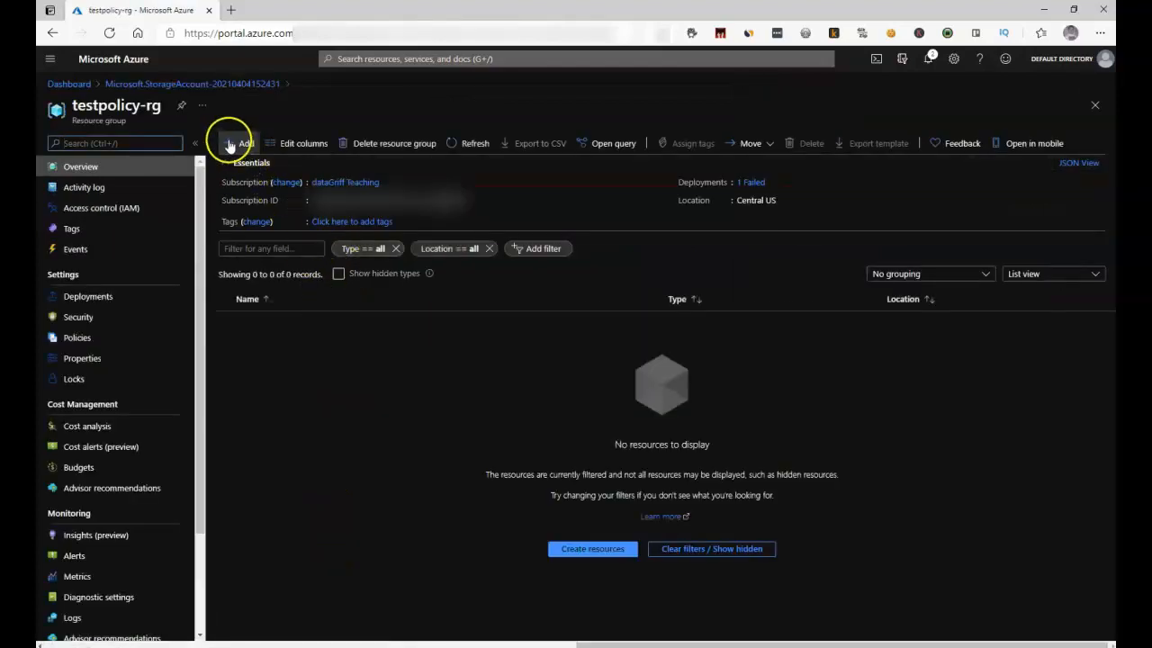
pyautogui.click(240, 143)
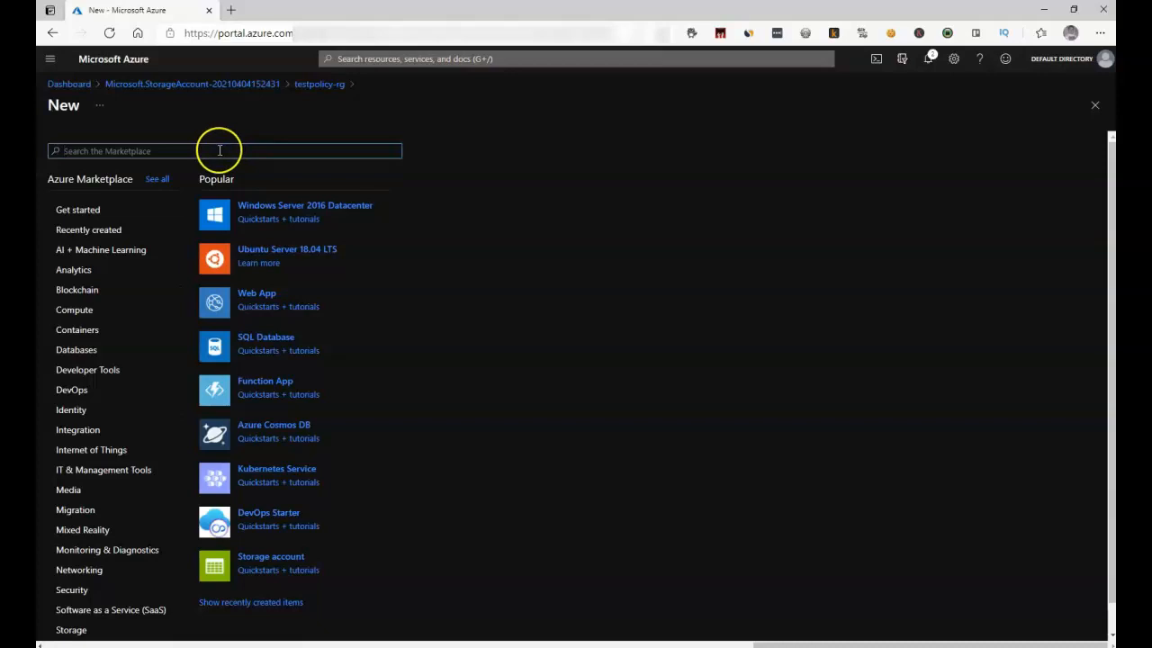
pyautogui.write('storage account')
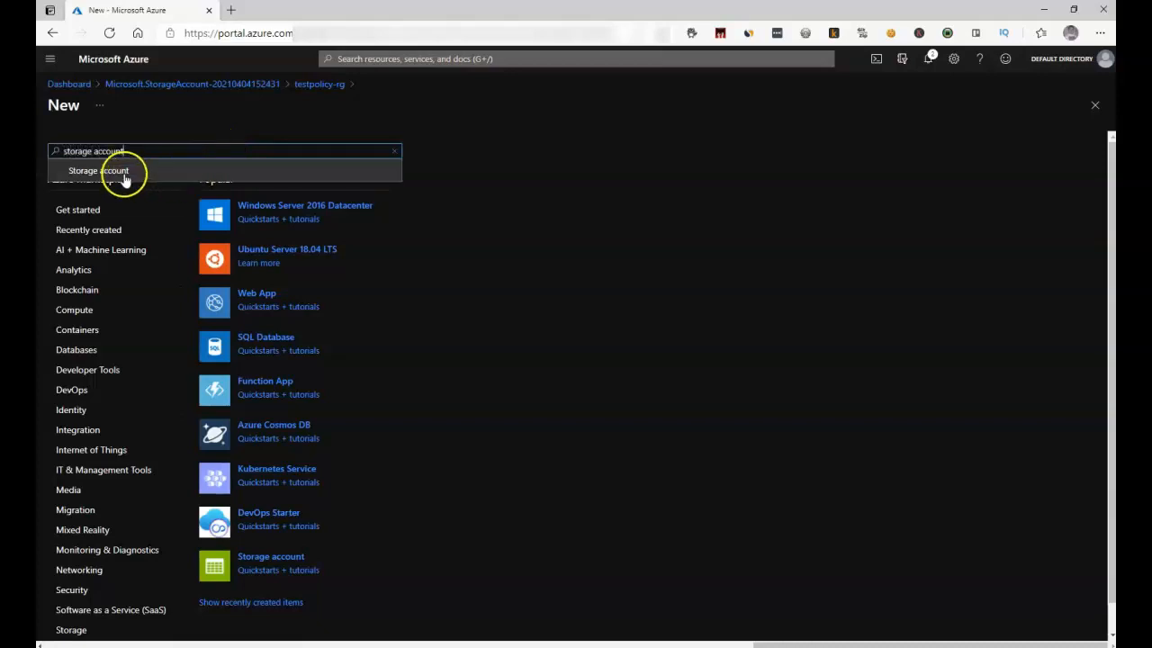
pyautogui.click(122, 173)
pyautogui.click(155, 204)
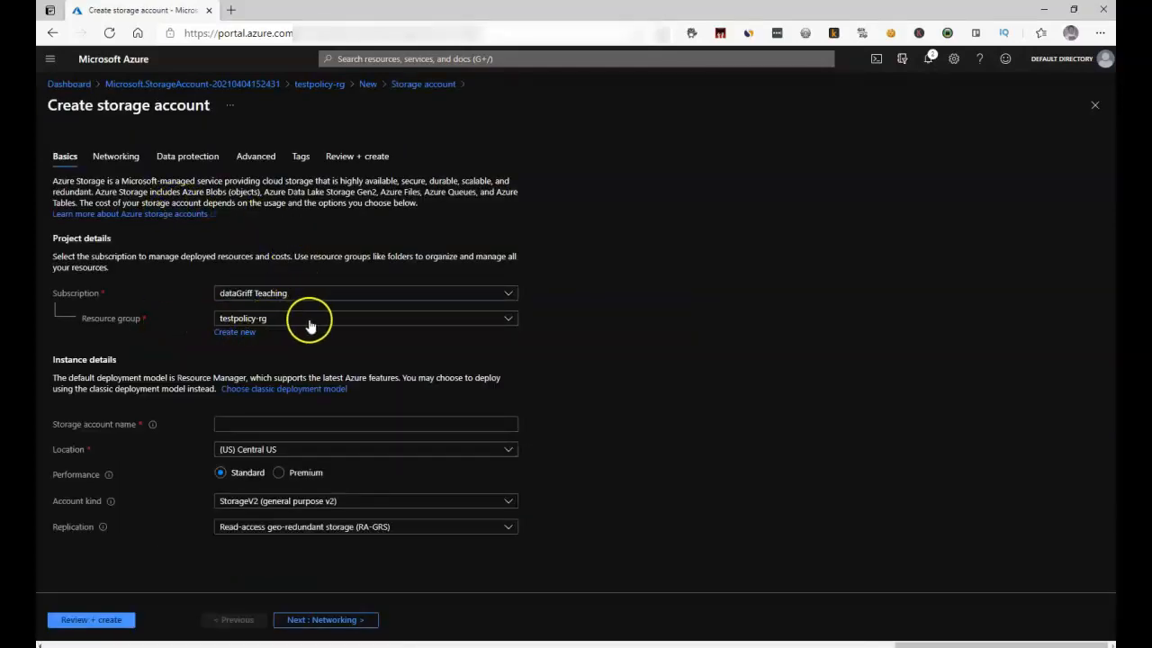
# Step: Name the storage account testpolicysaeungriff and set its location to (Europe) North Europe
pyautogui.click(241, 423)
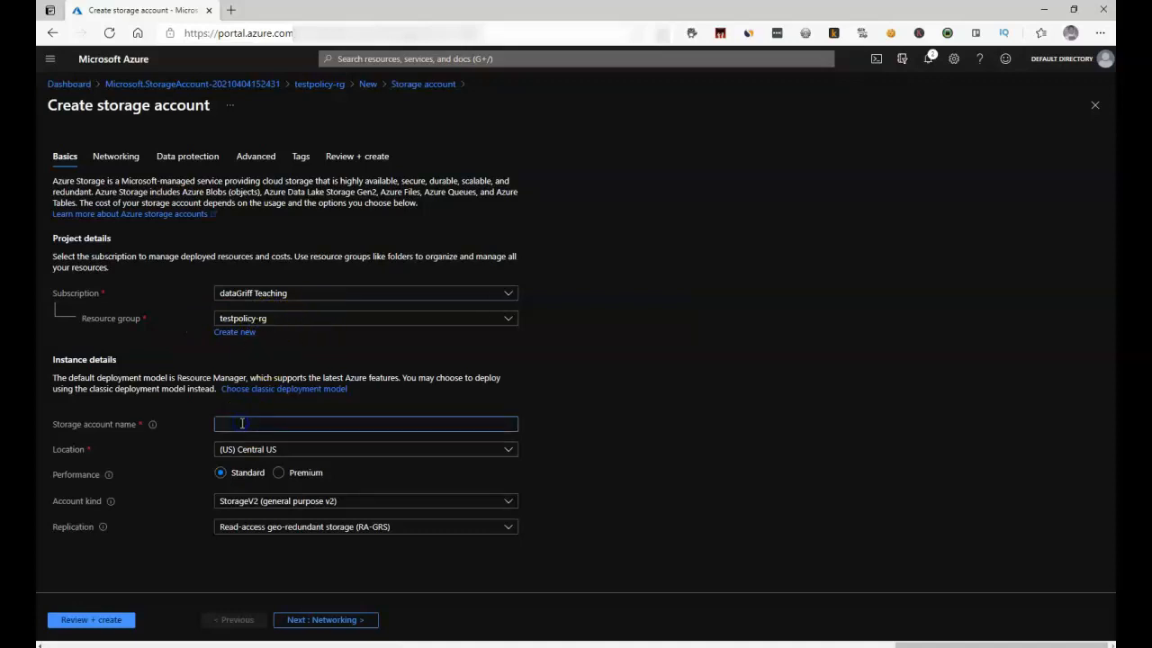
pyautogui.write('testpolicysaeungriff')
pyautogui.click(508, 449)
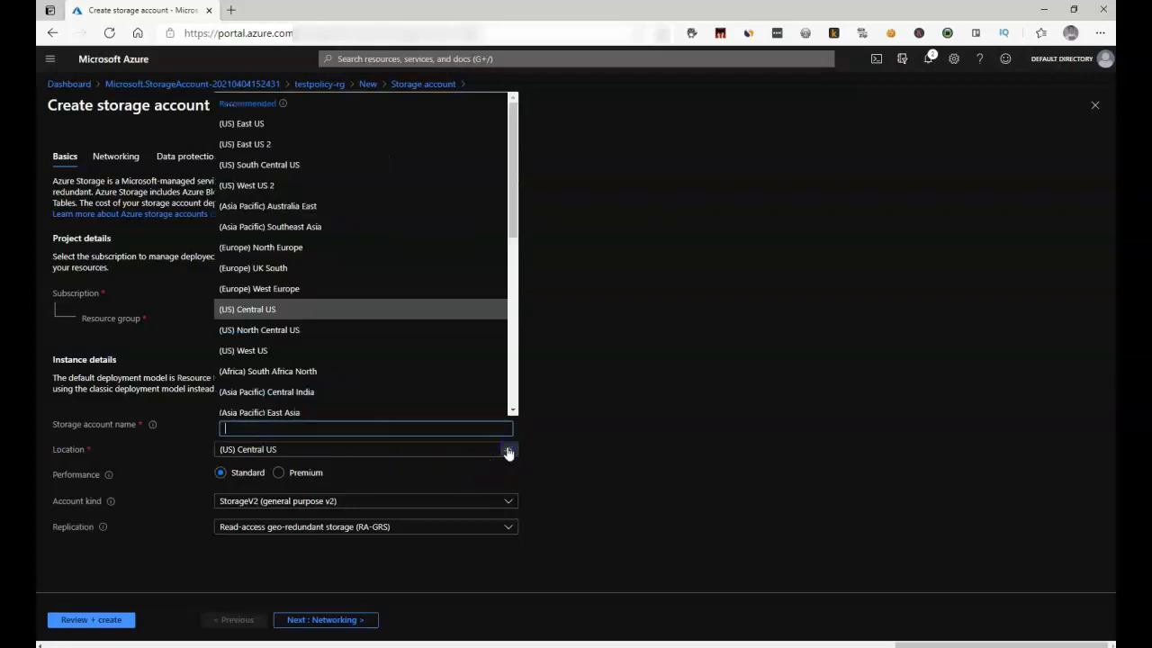
pyautogui.click(319, 248)
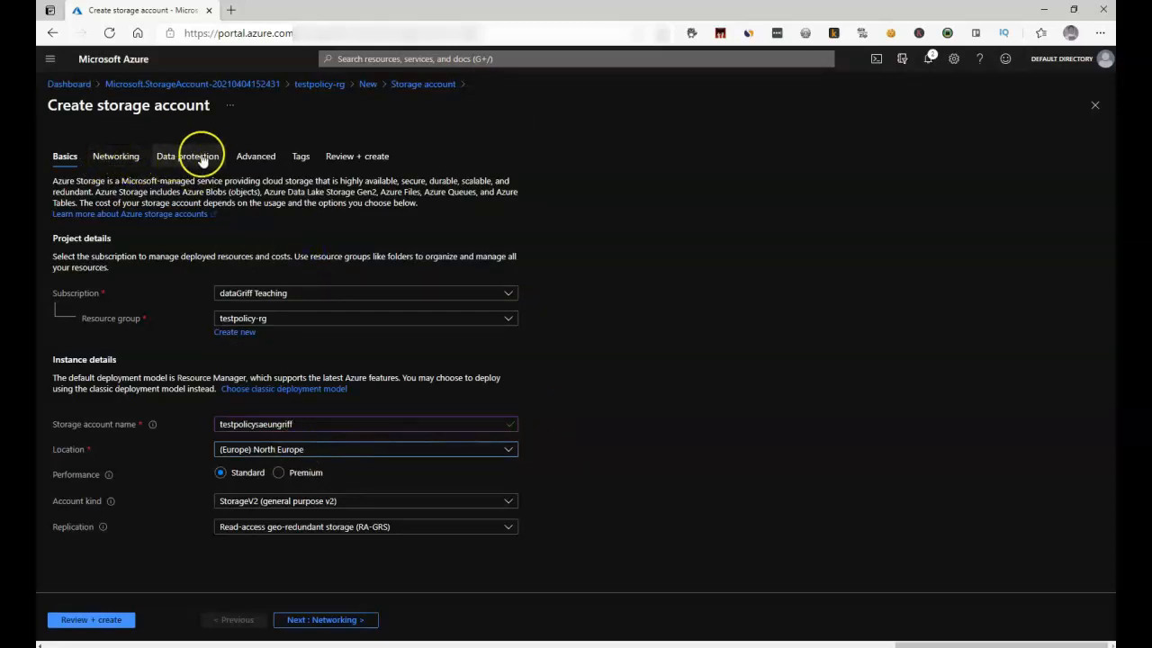
# Step: Review and create the storage account, and open the deployed resource to check its location
pyautogui.click(376, 159)
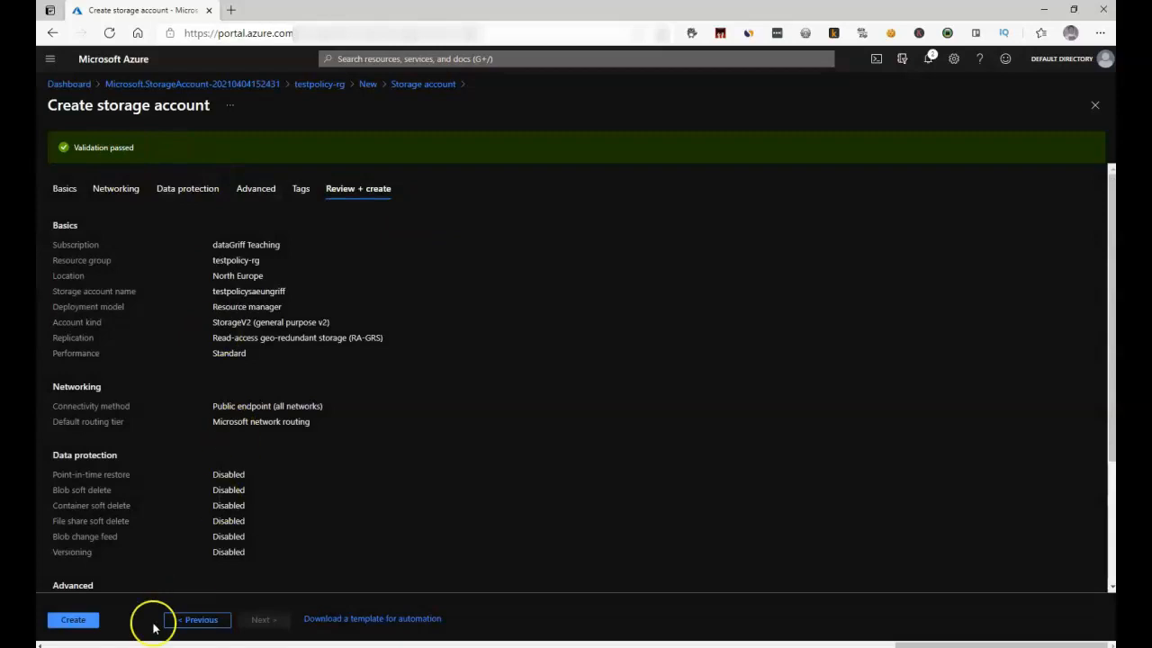
pyautogui.click(86, 627)
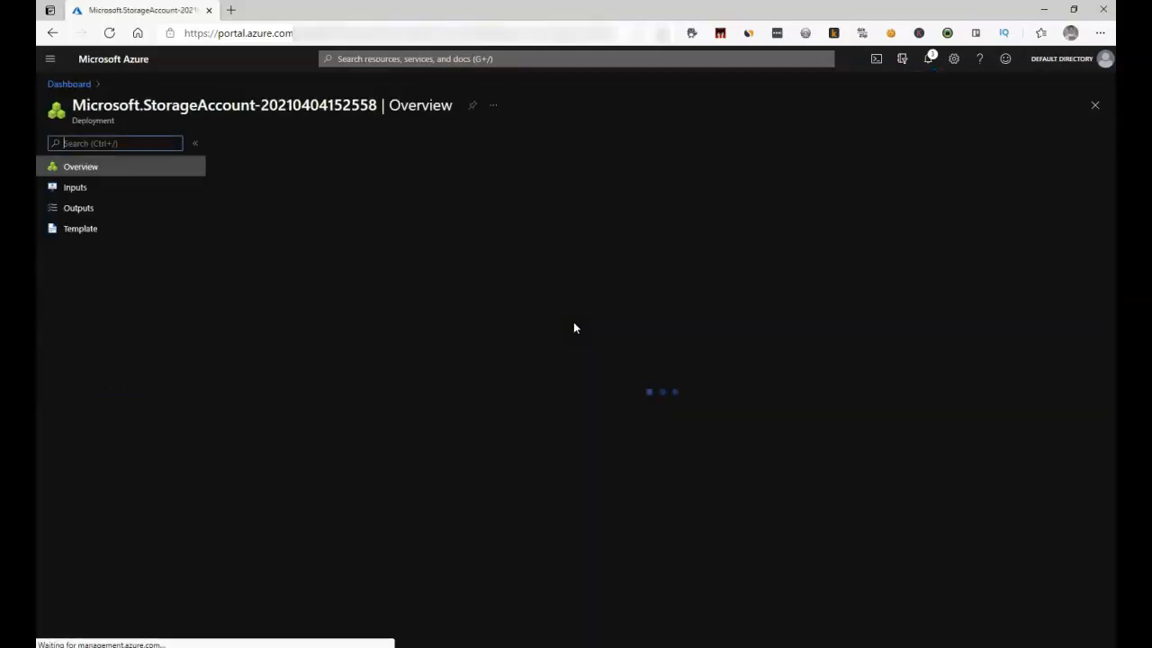
pyautogui.click(452, 288)
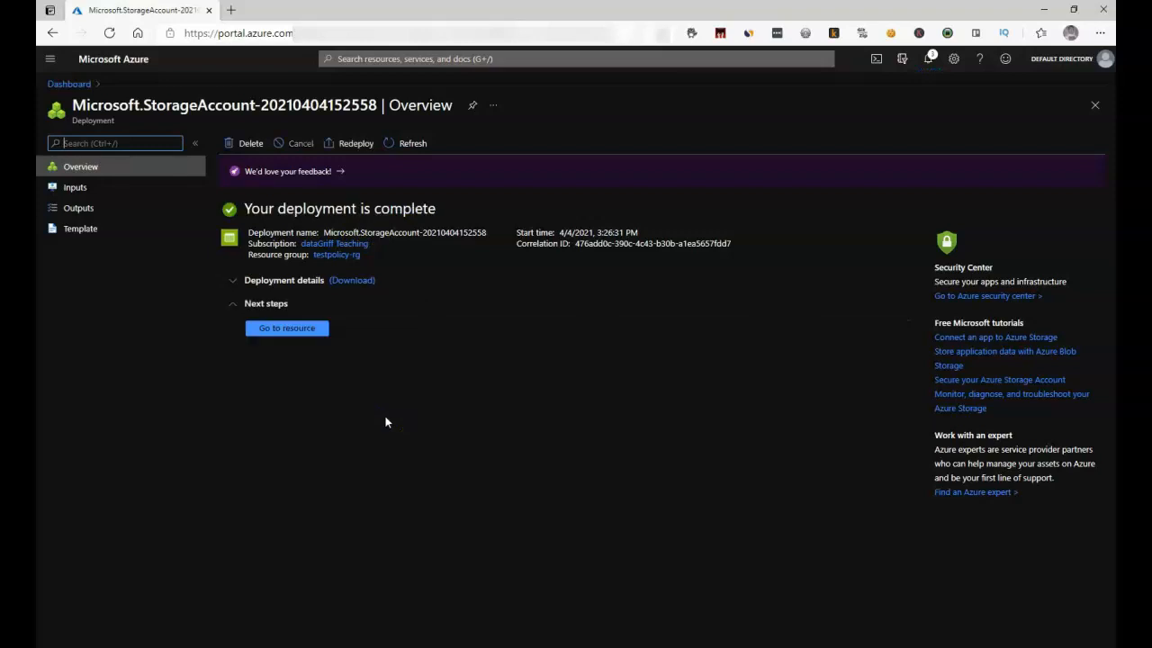
pyautogui.click(284, 330)
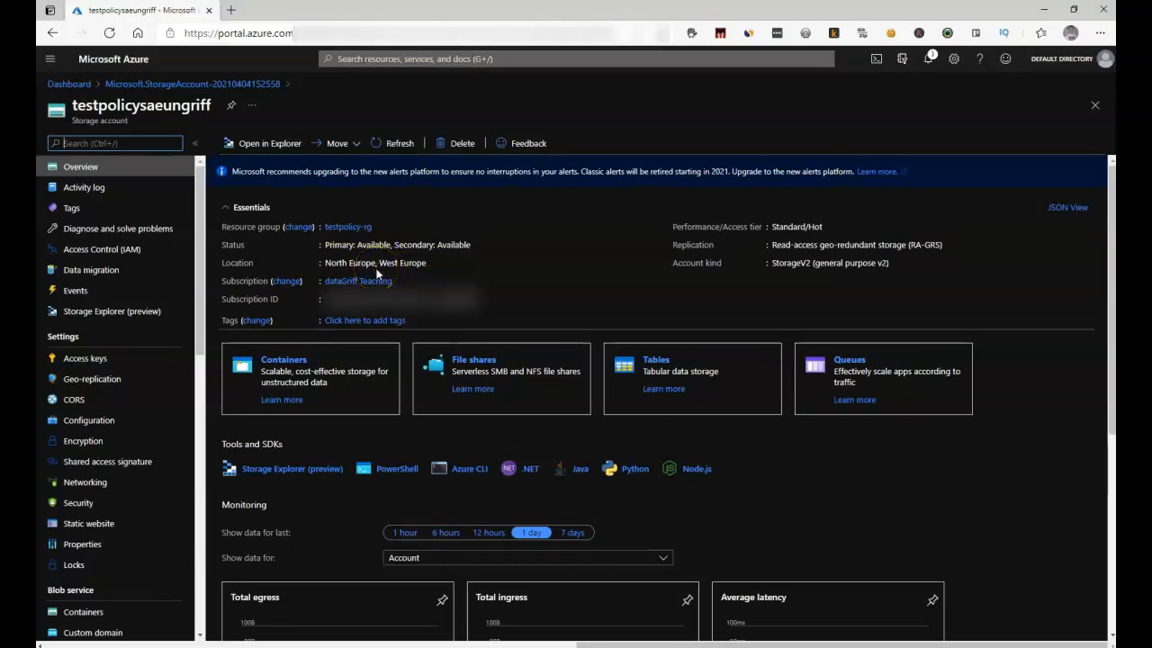
pyautogui.moveTo(396, 283)
# Step: Delete the testpolicy-rg resource group together with its storage account, confirming with the group's name
pyautogui.click(345, 227)
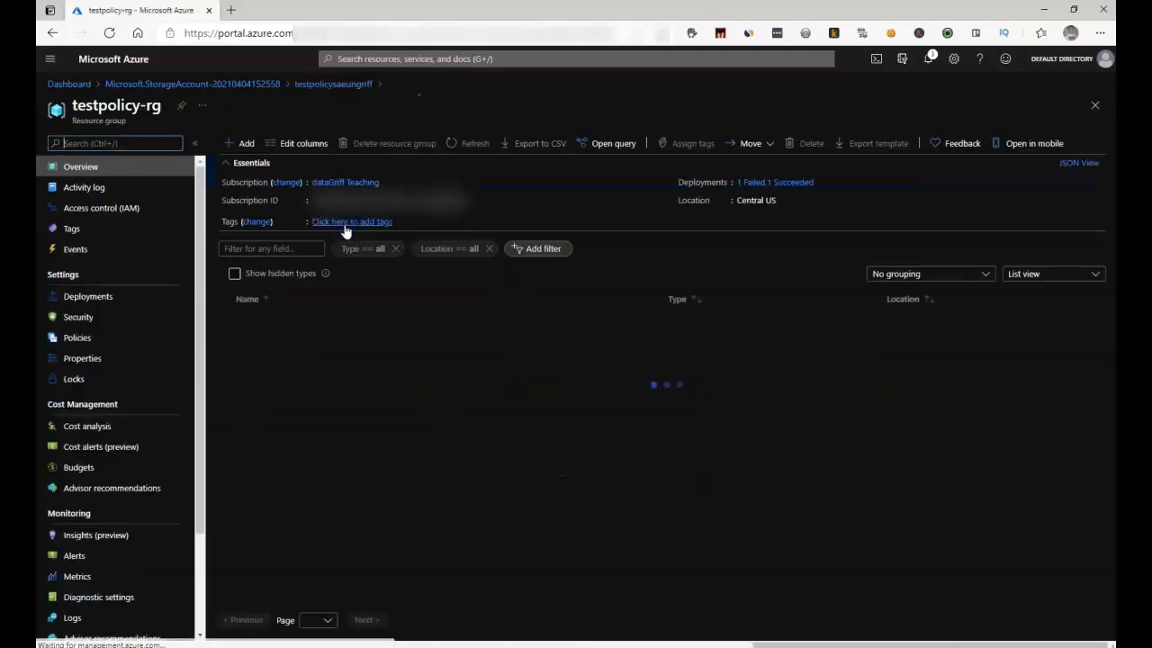
pyautogui.tripleClick(158, 106)
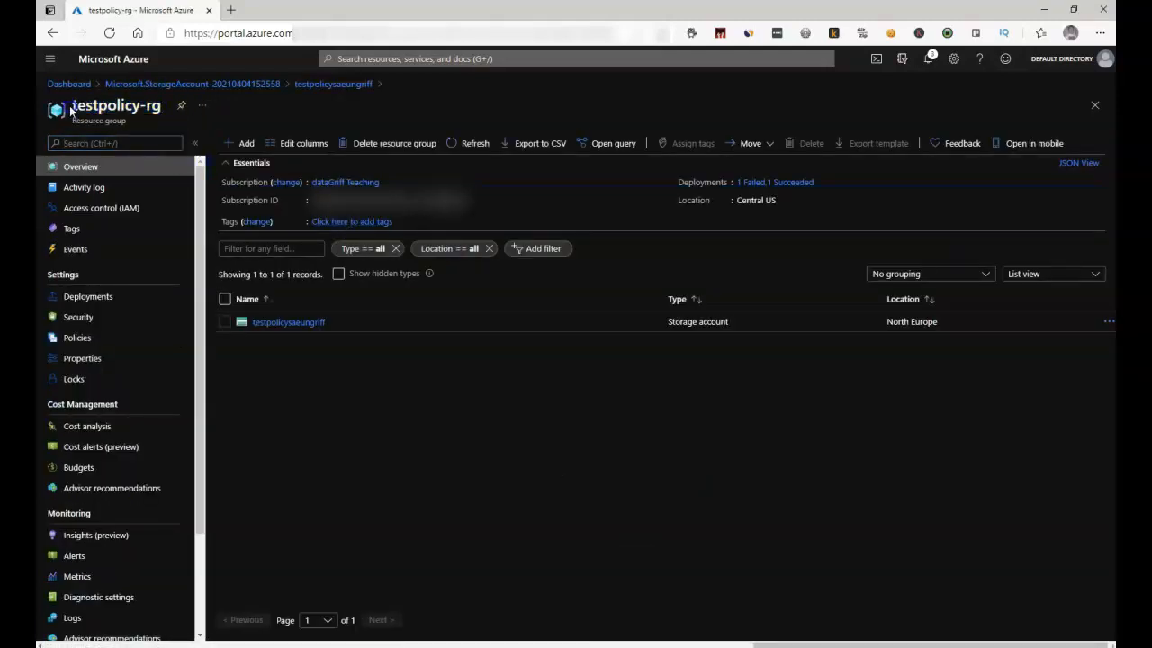
pyautogui.click(378, 147)
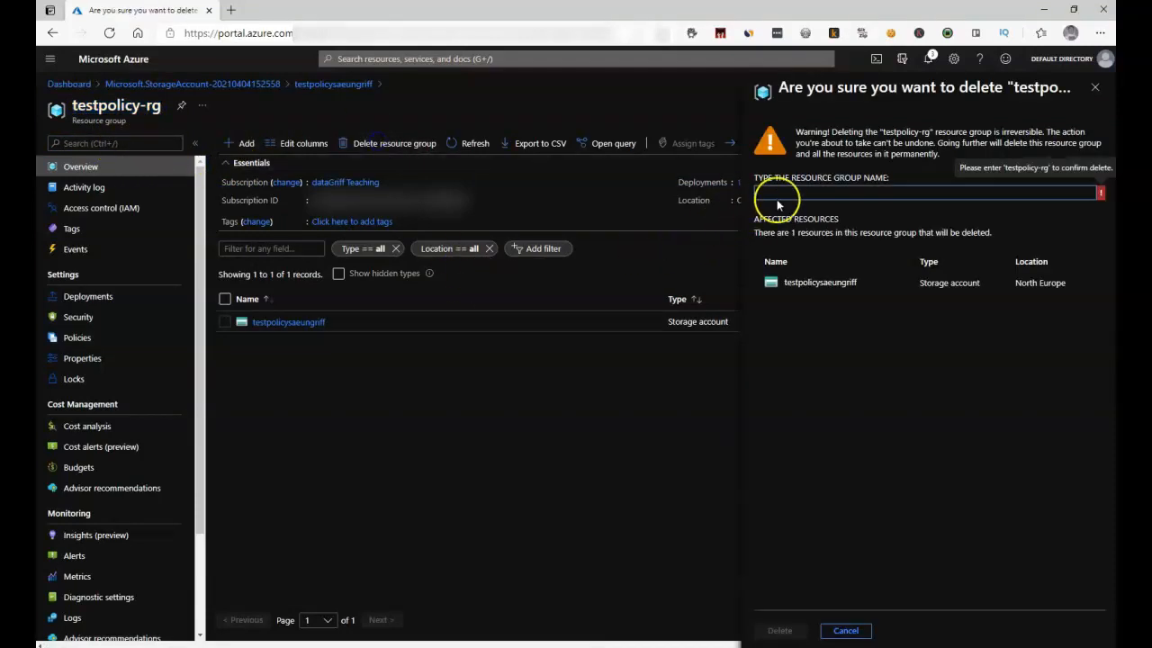
pyautogui.click(780, 193)
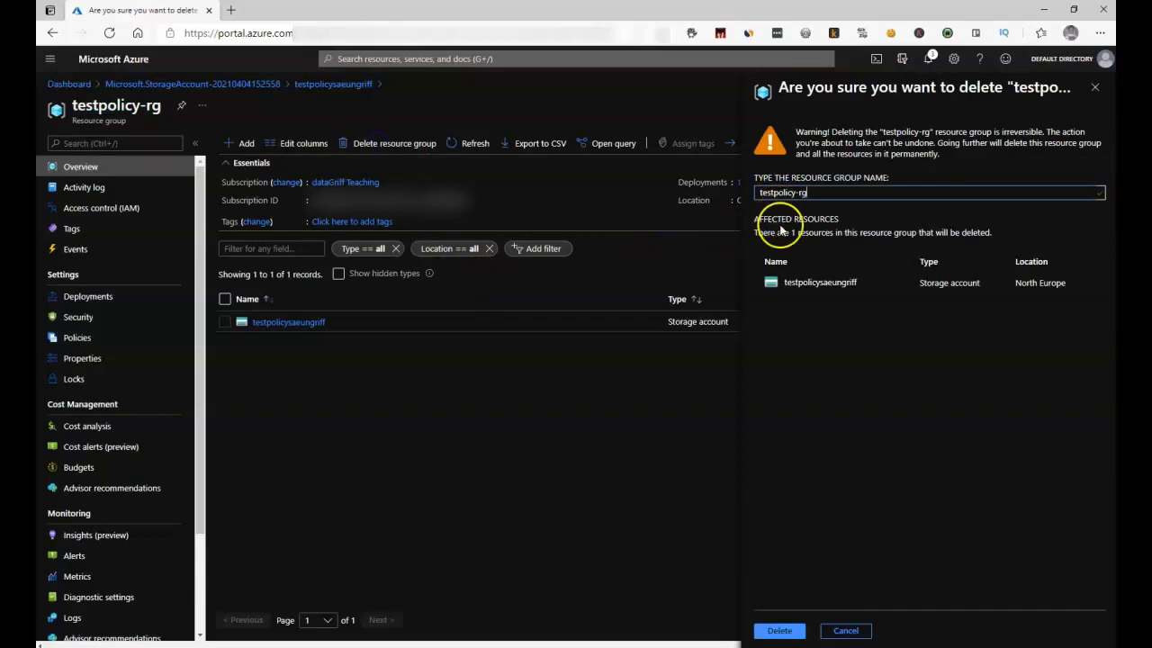
pyautogui.click(781, 633)
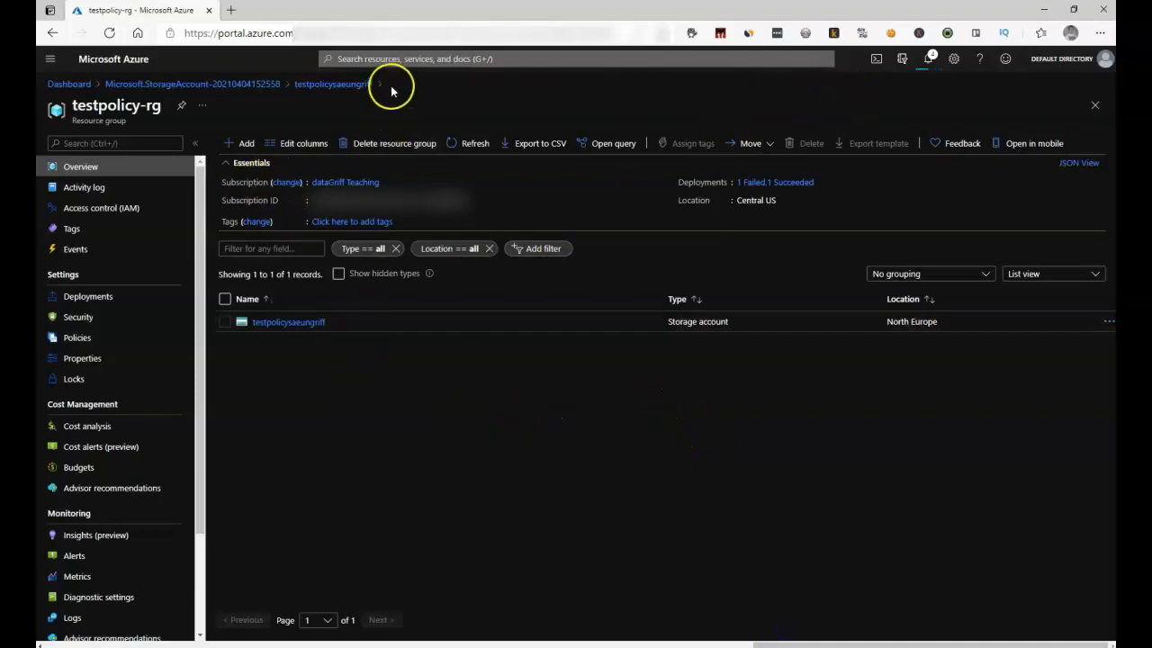
# Step: Find the Policy service through the portal search and delete the Allowed locations policy assignment
pyautogui.click(361, 59)
pyautogui.write('policy')
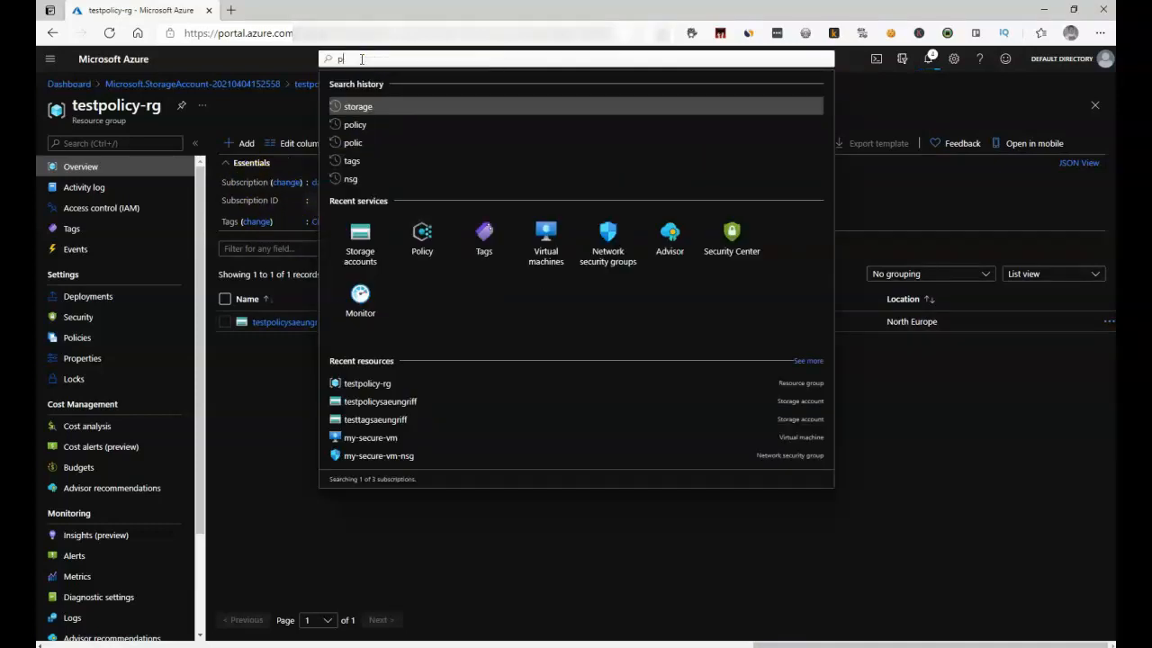
pyautogui.click(357, 110)
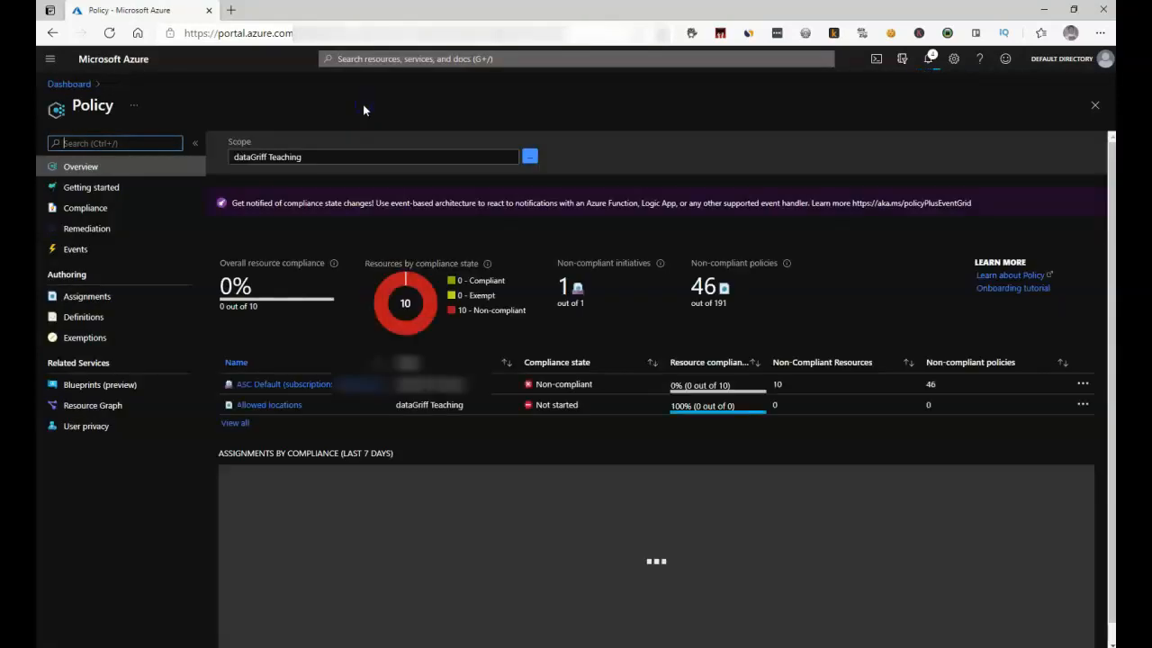
pyautogui.click(105, 298)
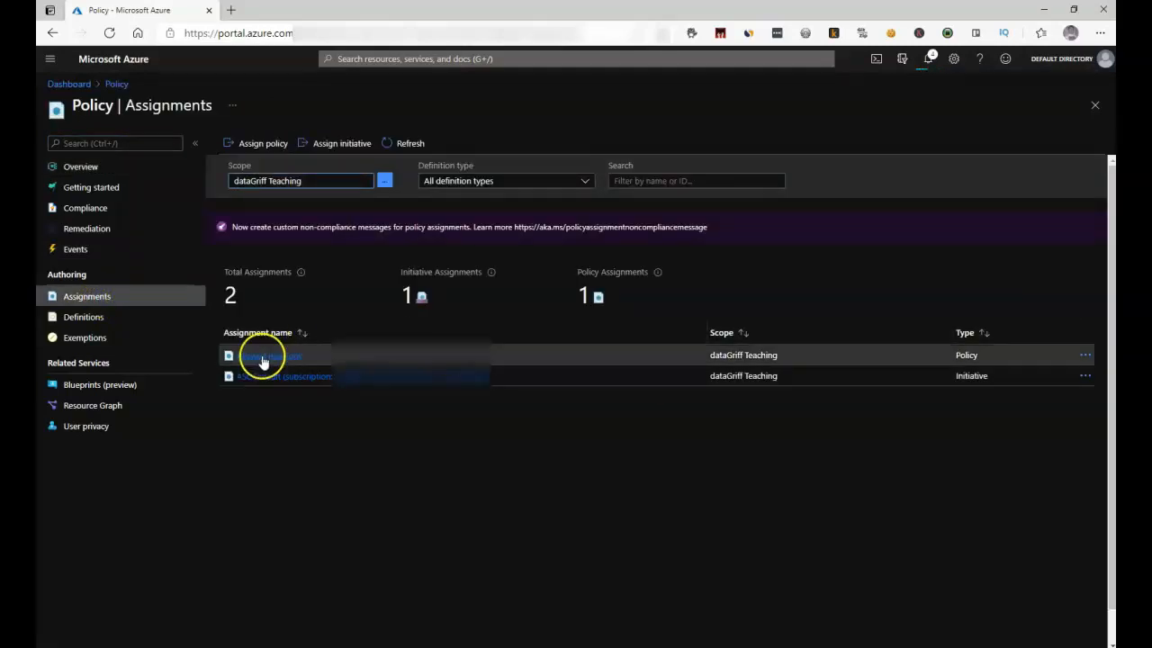
pyautogui.click(1085, 356)
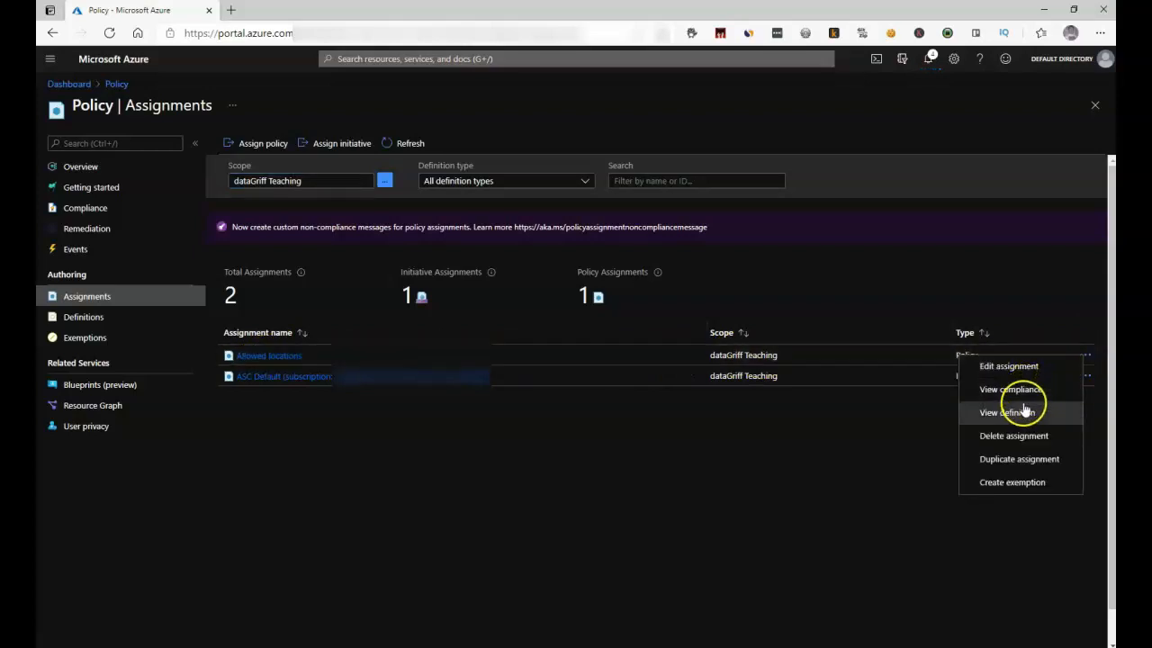
pyautogui.click(1016, 435)
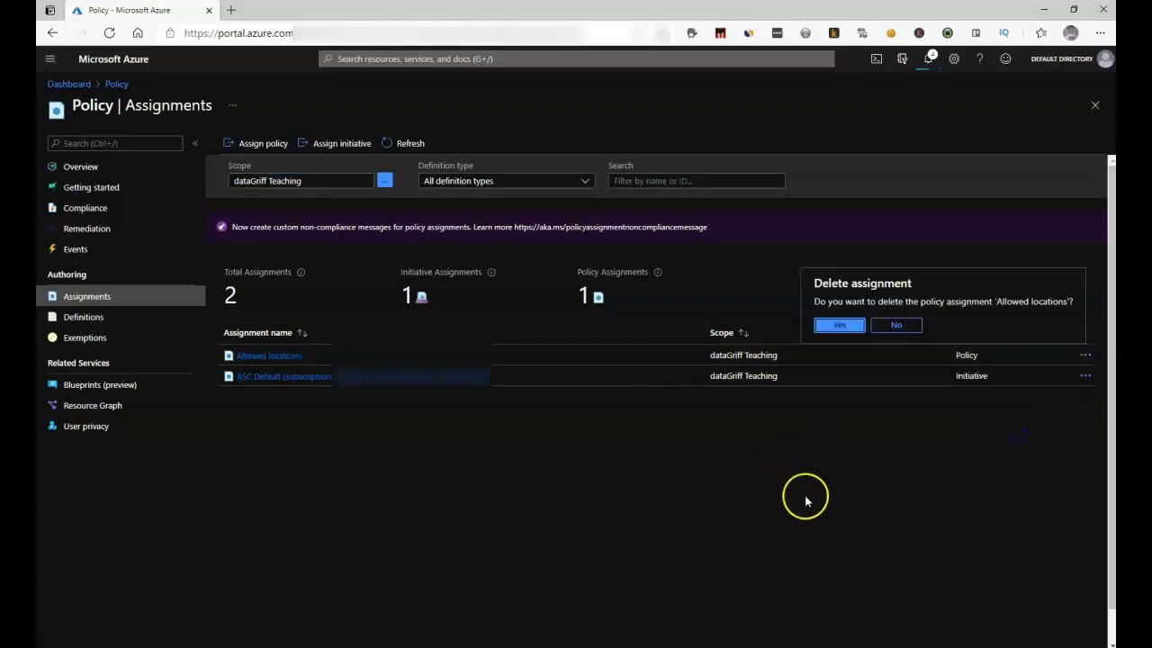
pyautogui.click(839, 327)
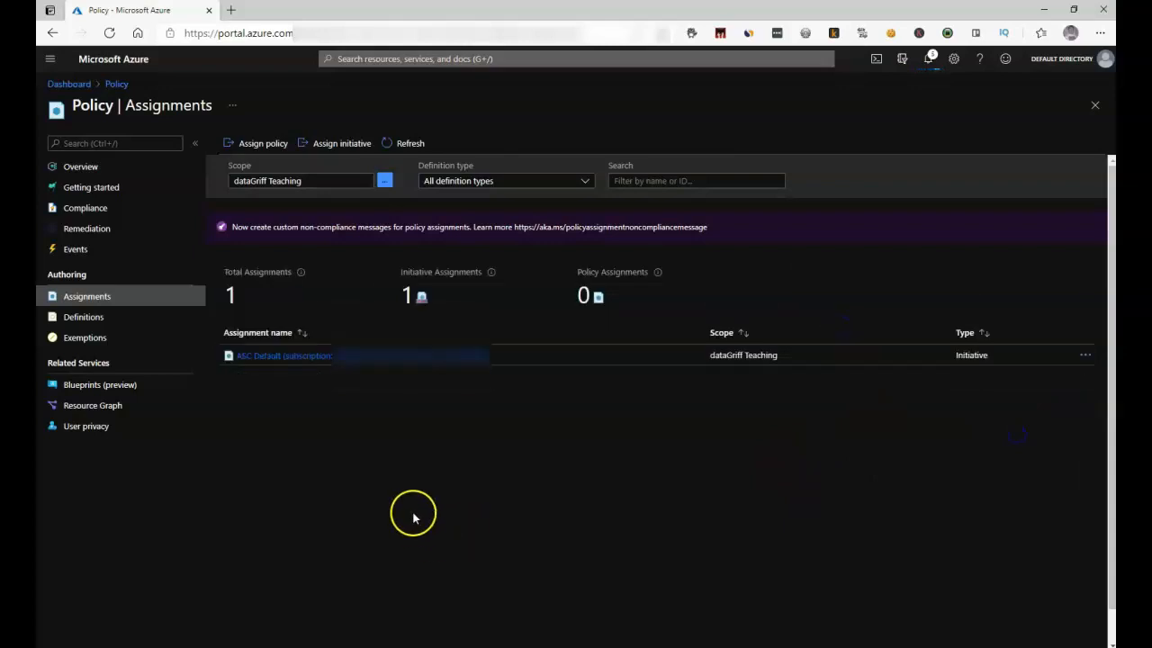